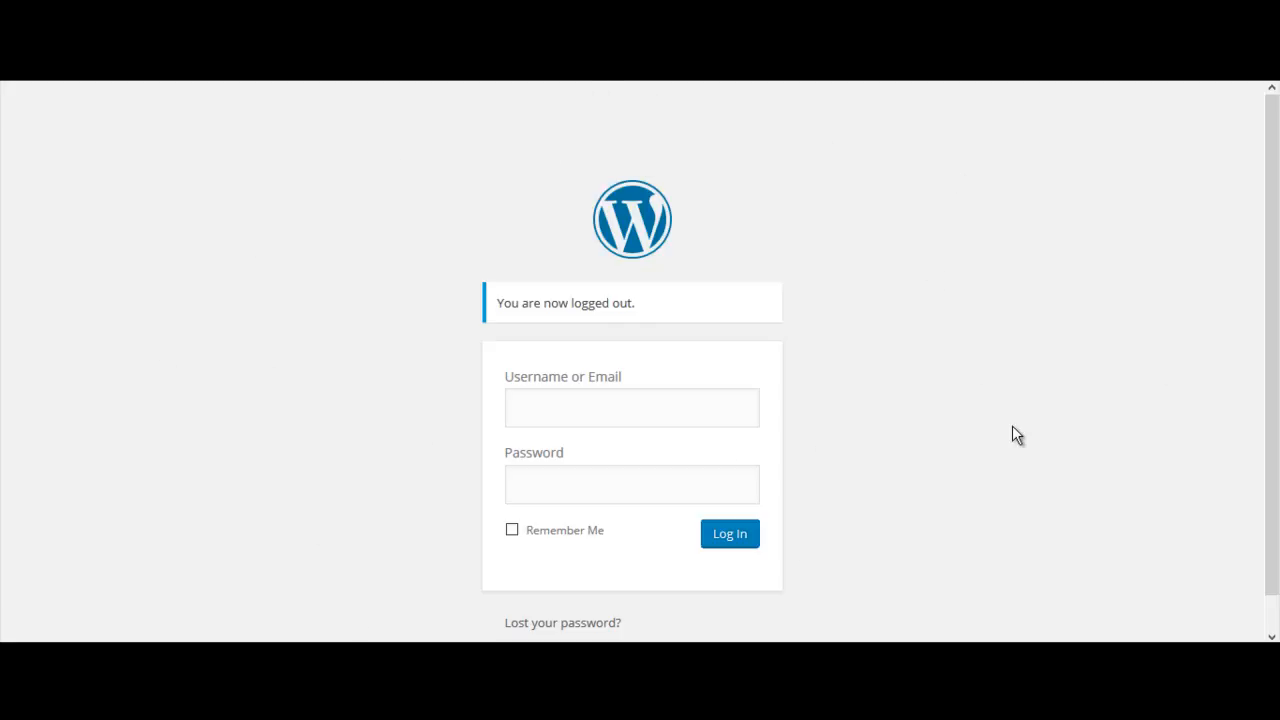
# Log in to the site with the saved admin username and its stored account password
pyautogui.click(563, 411)
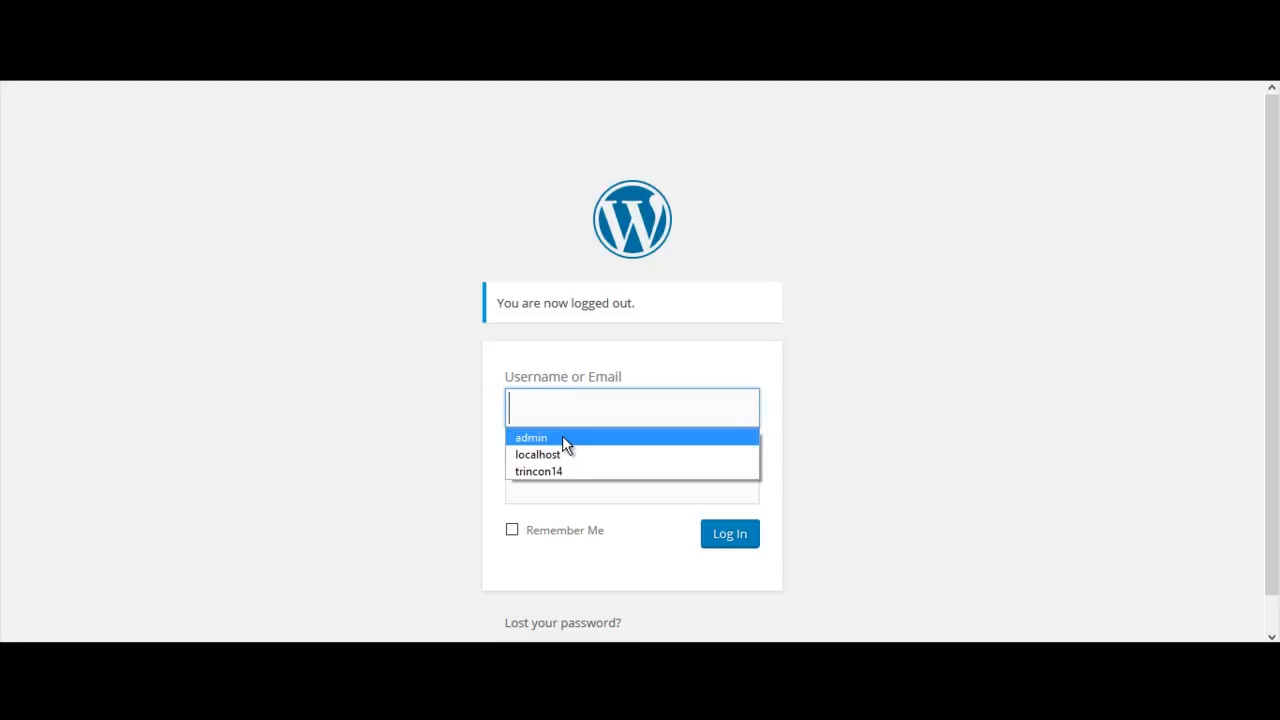
pyautogui.click(562, 437)
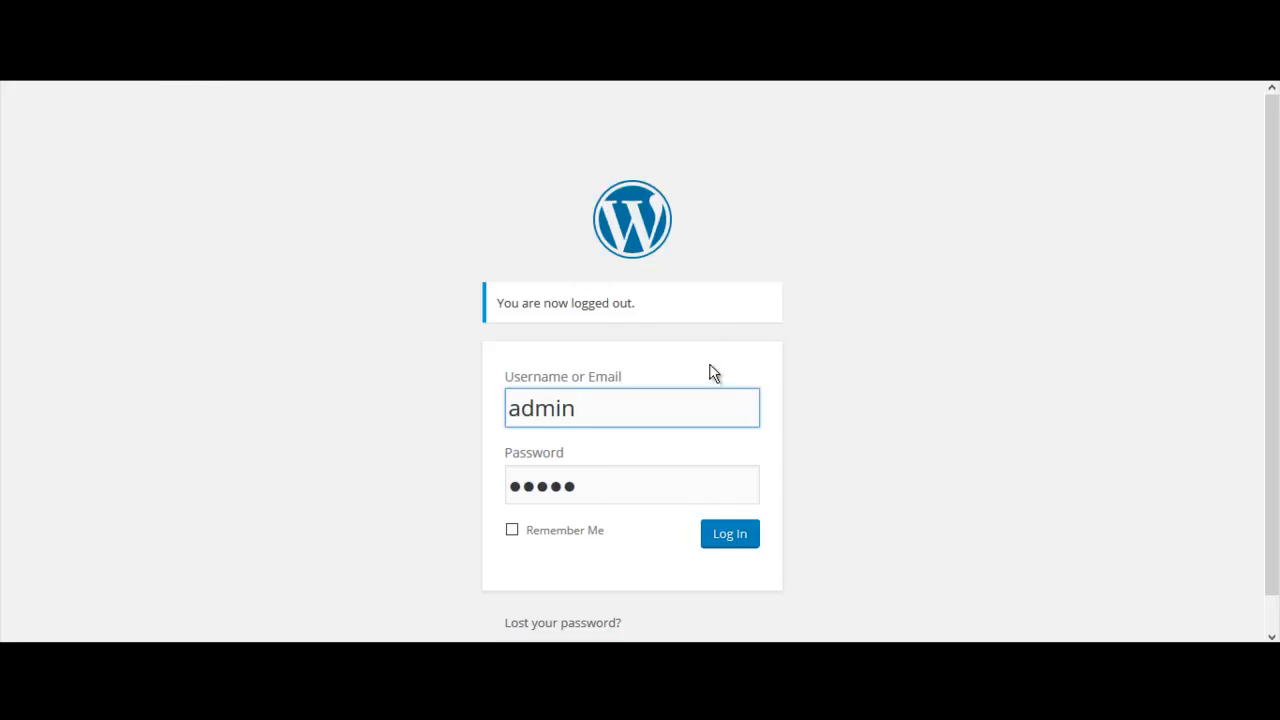
pyautogui.click(731, 540)
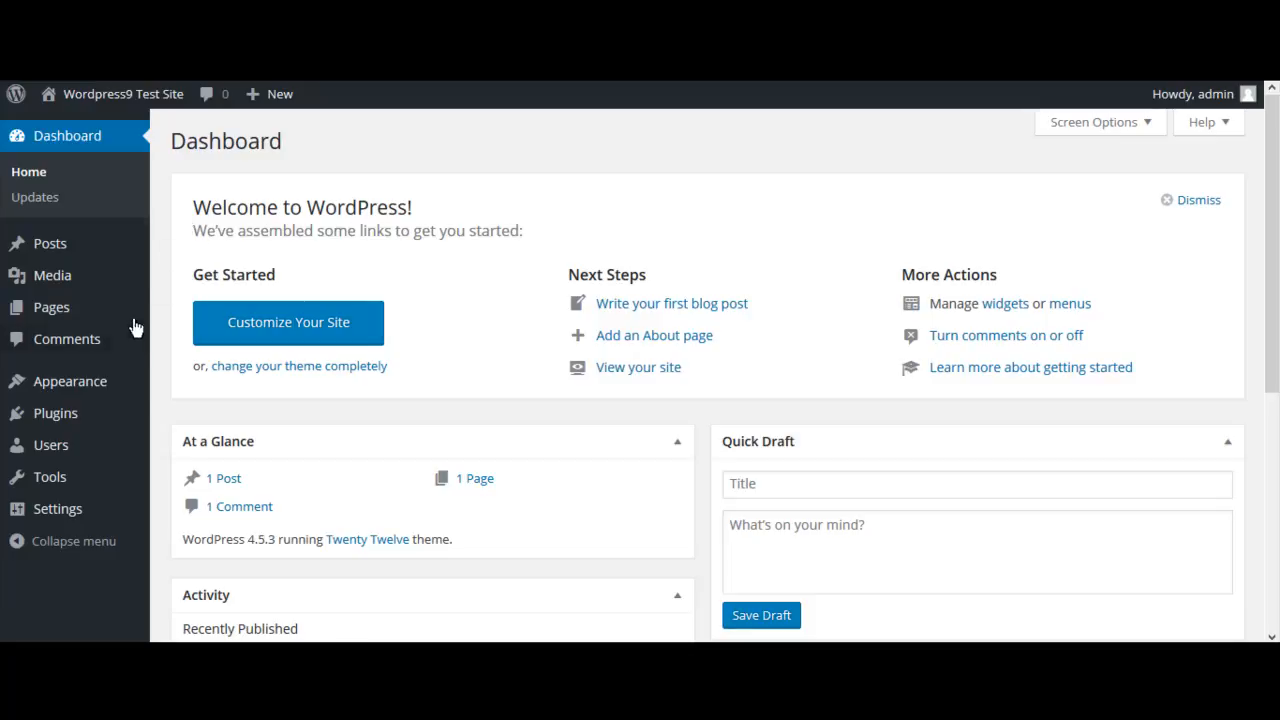
# Set the site's permalink structure to Post name and save the permalink settings
pyautogui.moveTo(67, 512)
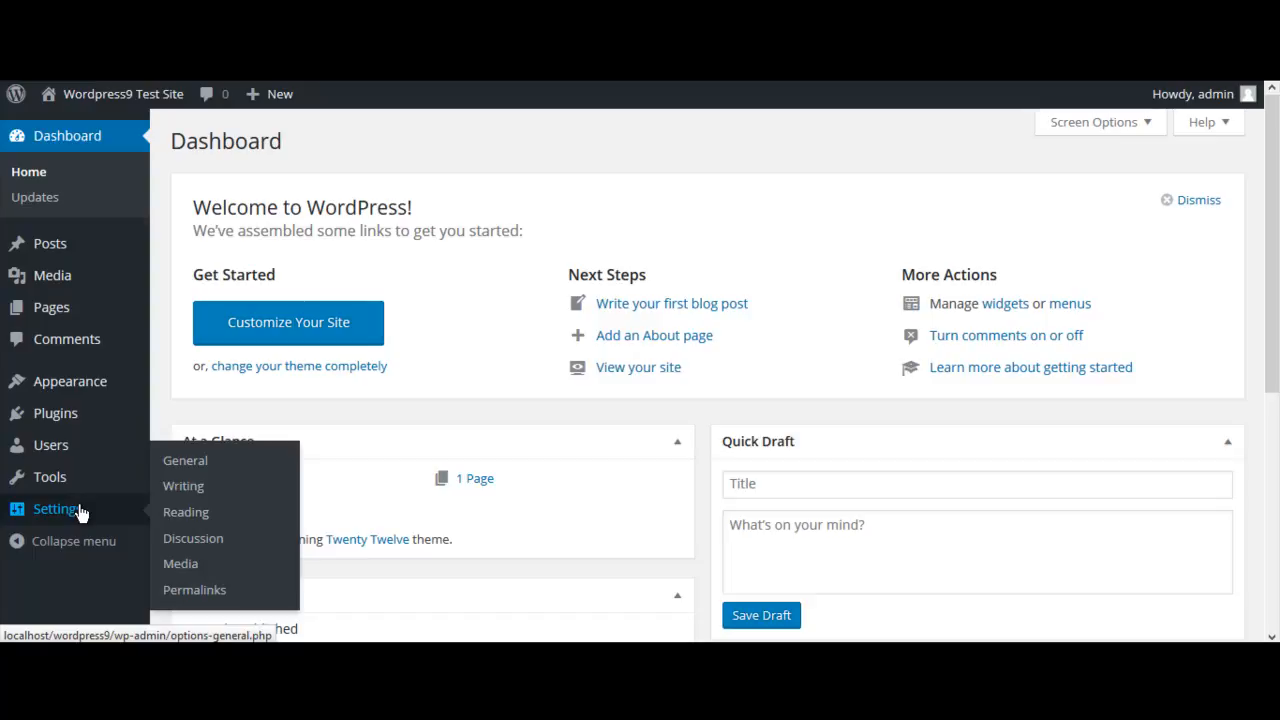
pyautogui.click(222, 592)
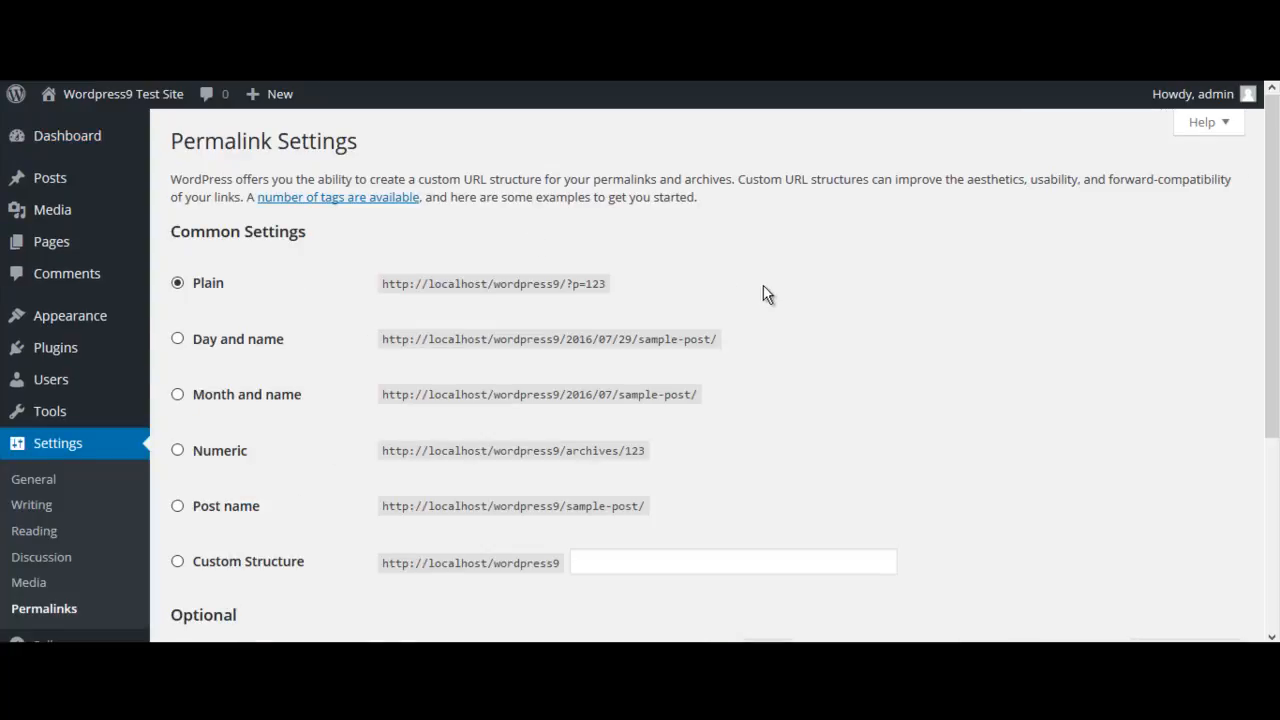
pyautogui.scroll(-3, 913, 246)
pyautogui.scroll(1, 913, 246)
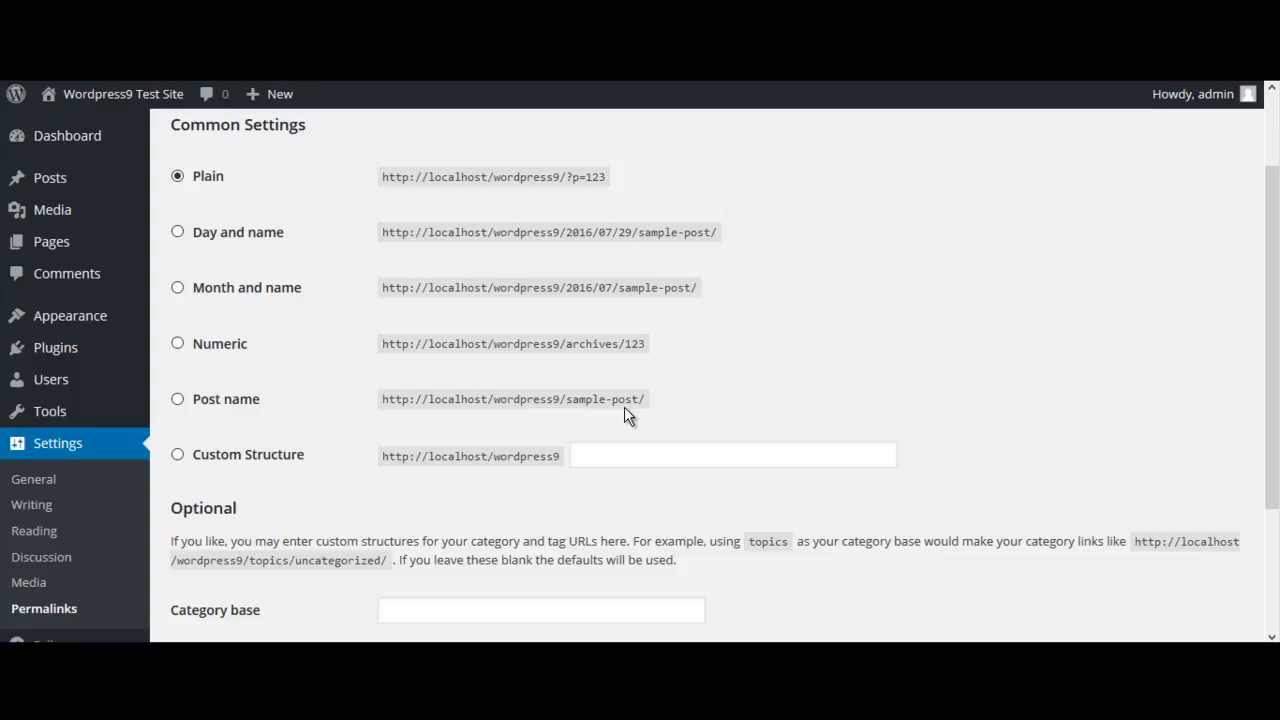
pyautogui.click(177, 399)
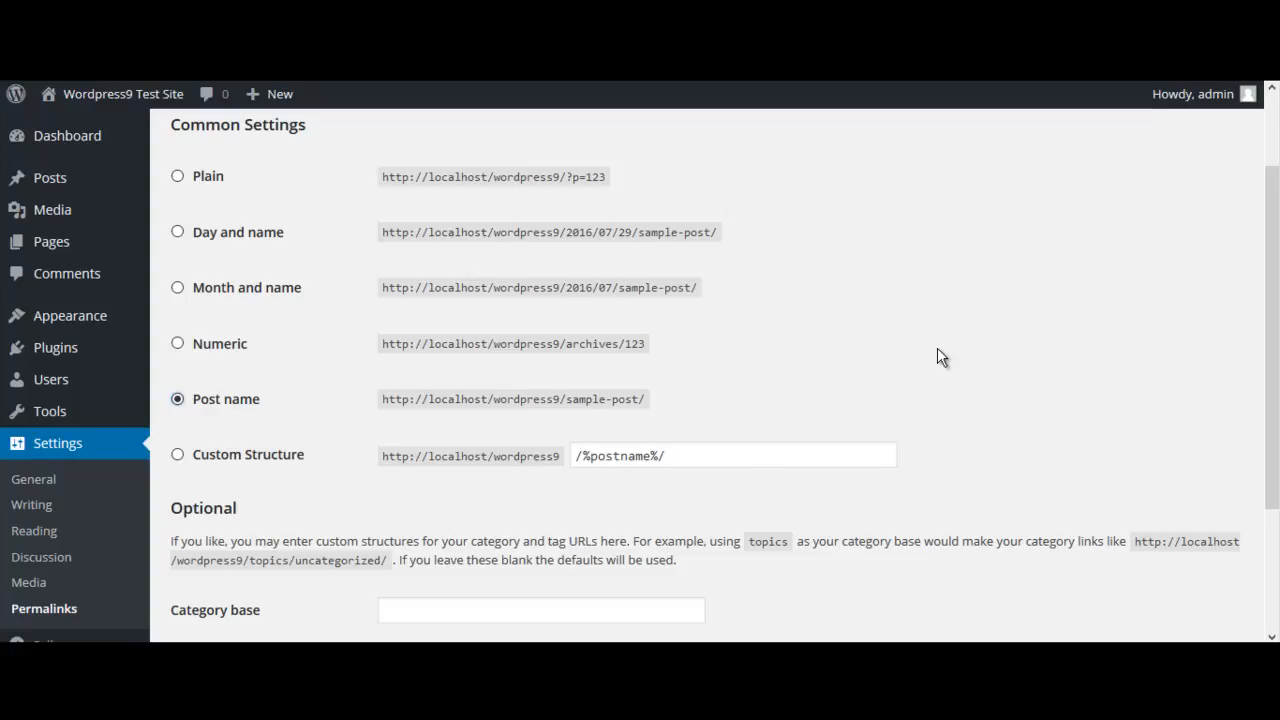
pyautogui.scroll(-2, 937, 352)
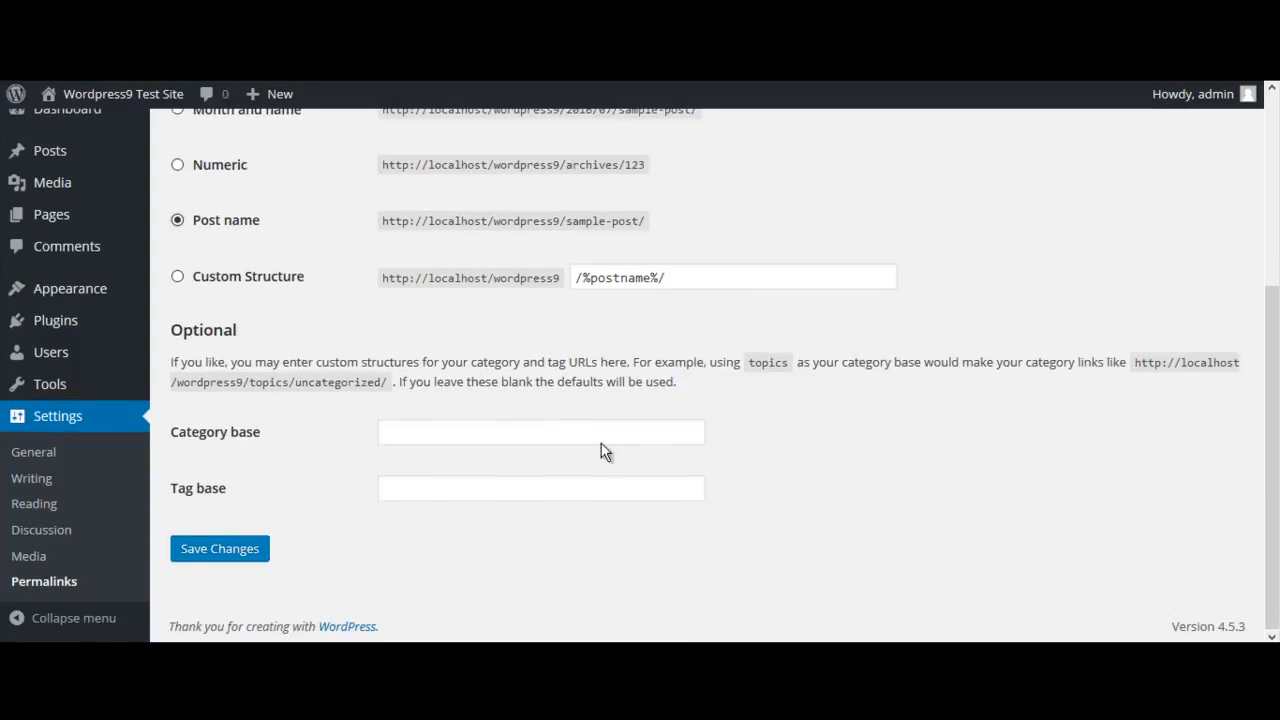
pyautogui.click(232, 552)
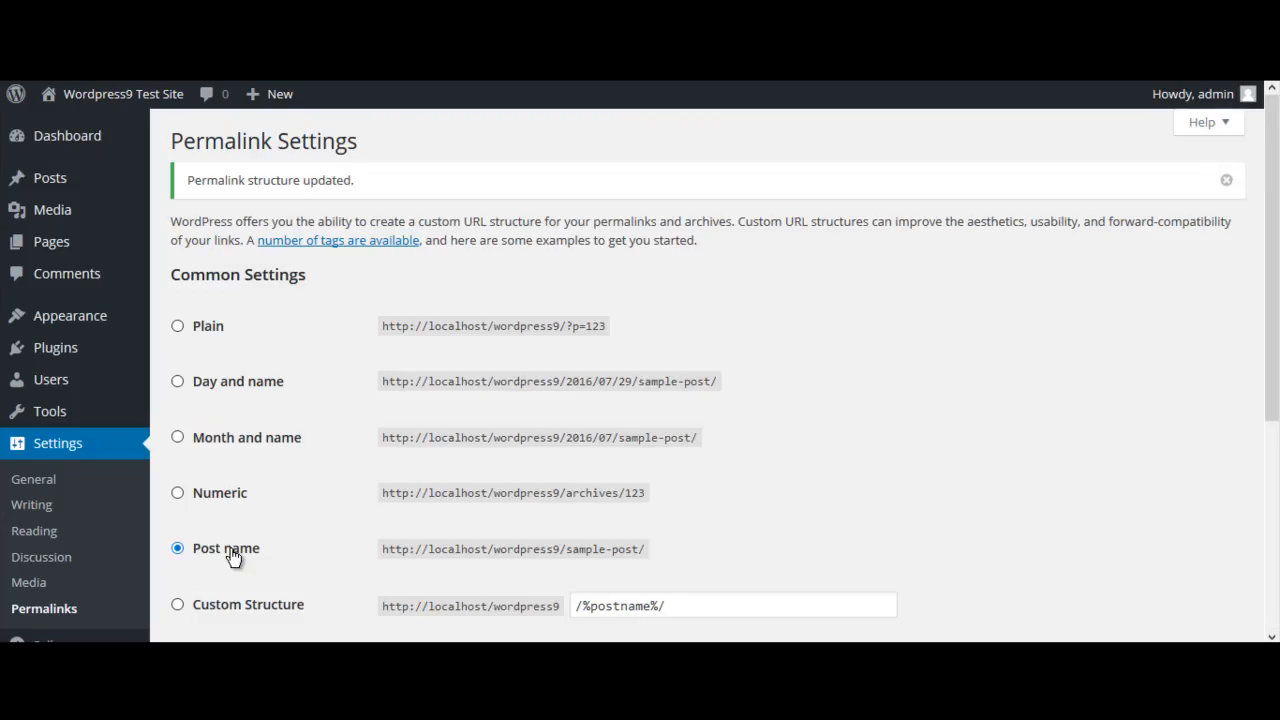
pyautogui.scroll(-3, 897, 326)
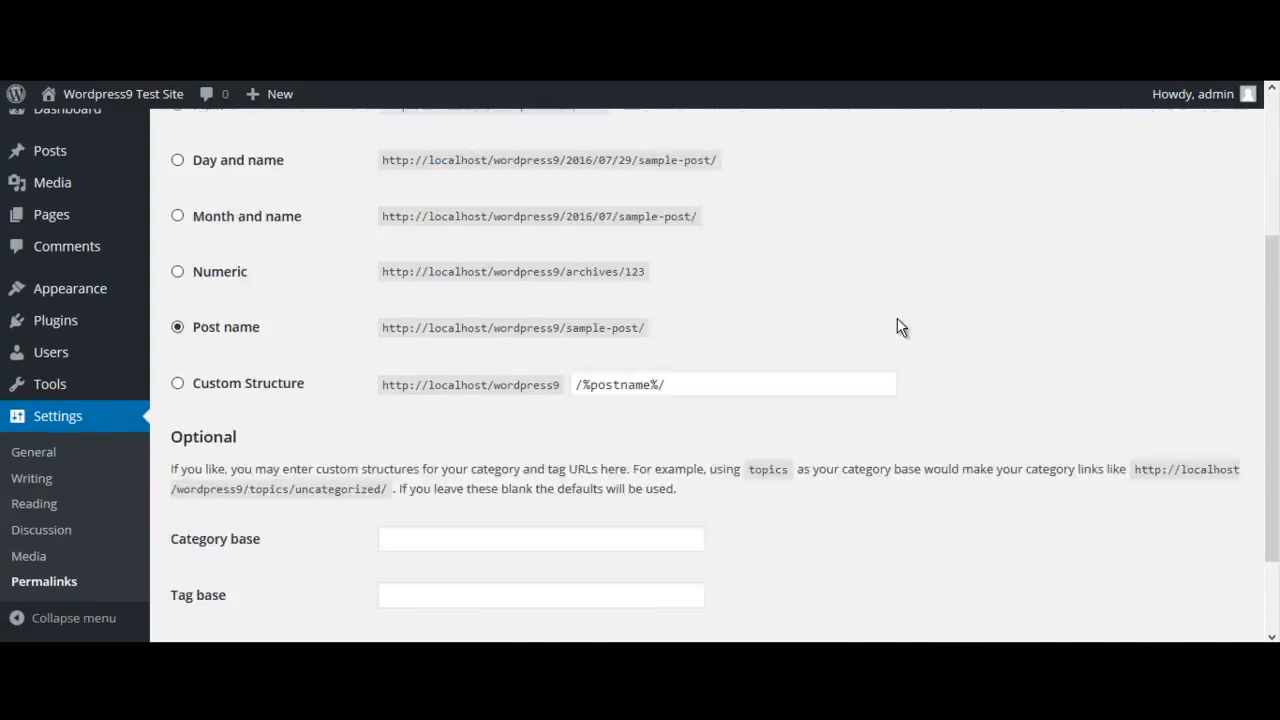
pyautogui.scroll(3, 897, 320)
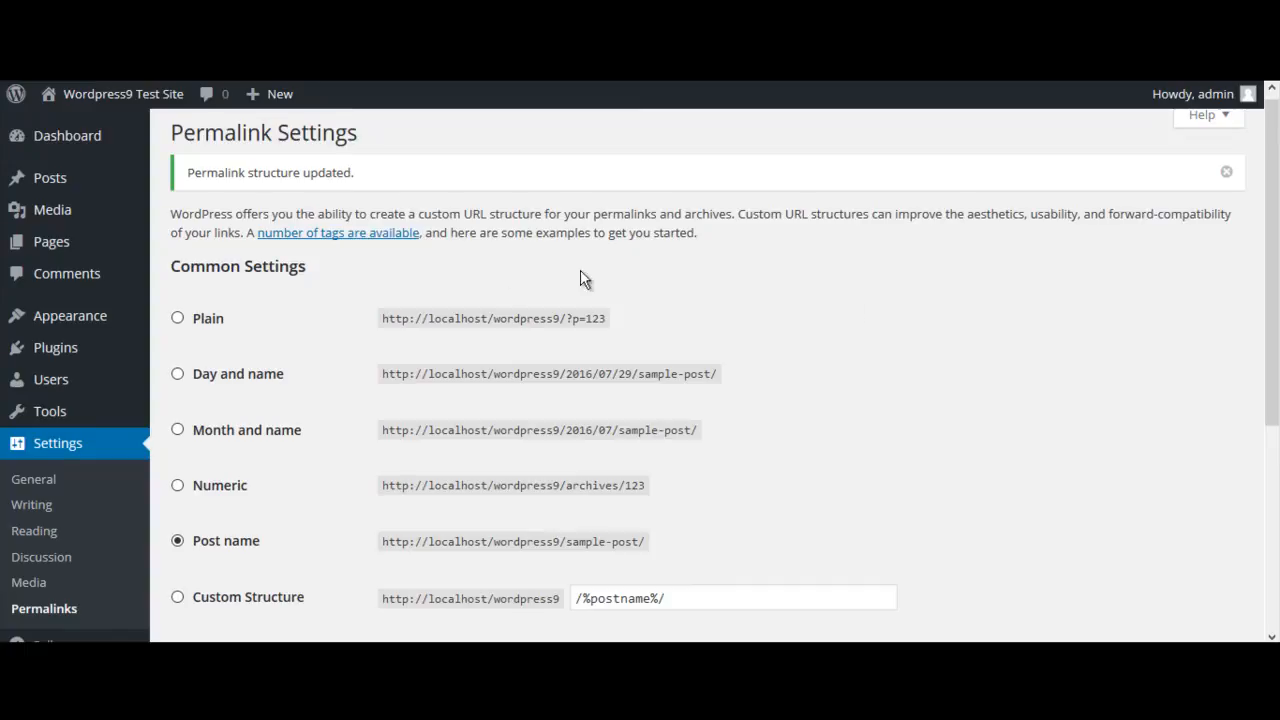
# Change the site title in the general settings to "Demo Test Site"
pyautogui.click(67, 482)
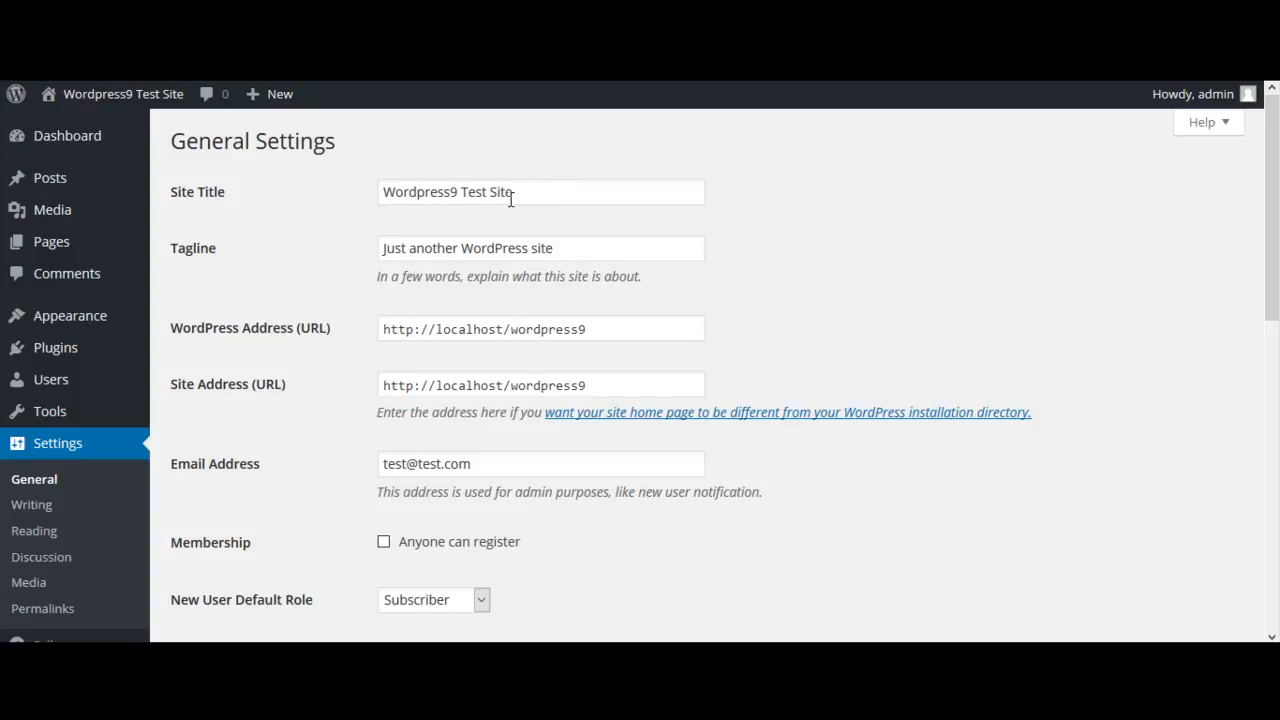
pyautogui.moveTo(518, 193); pyautogui.dragTo(345, 203)
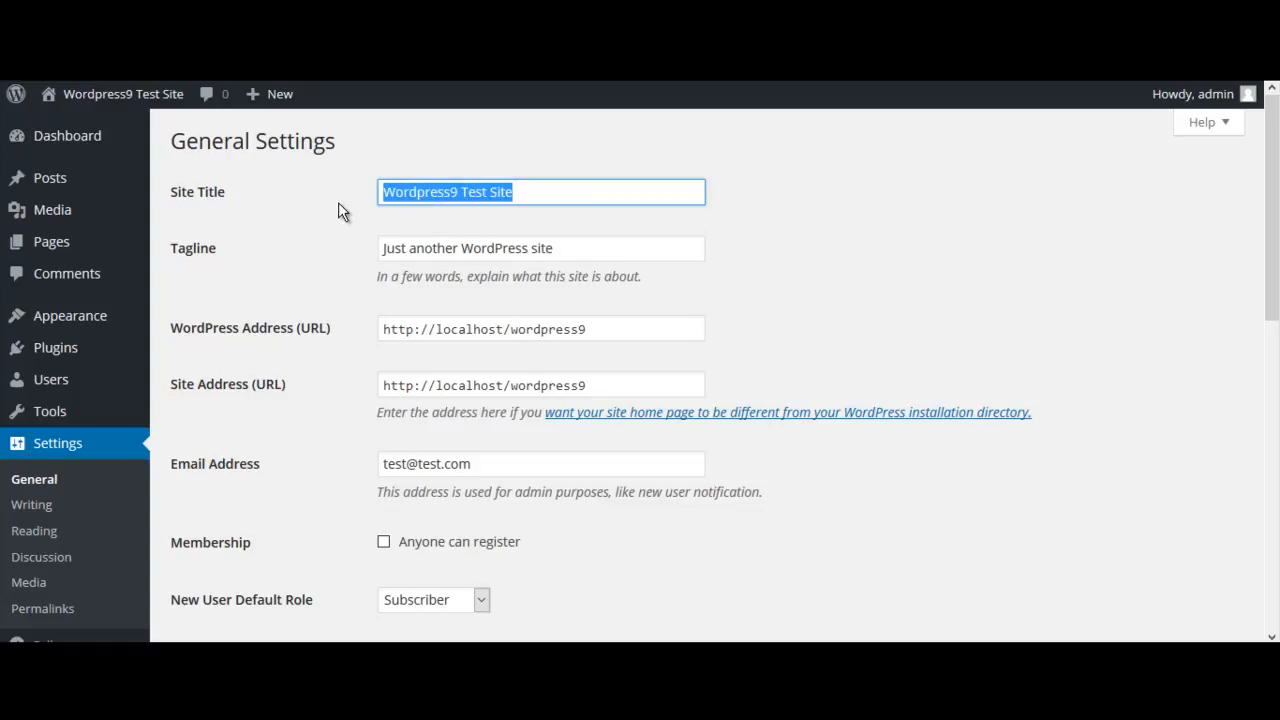
pyautogui.write('Demo')
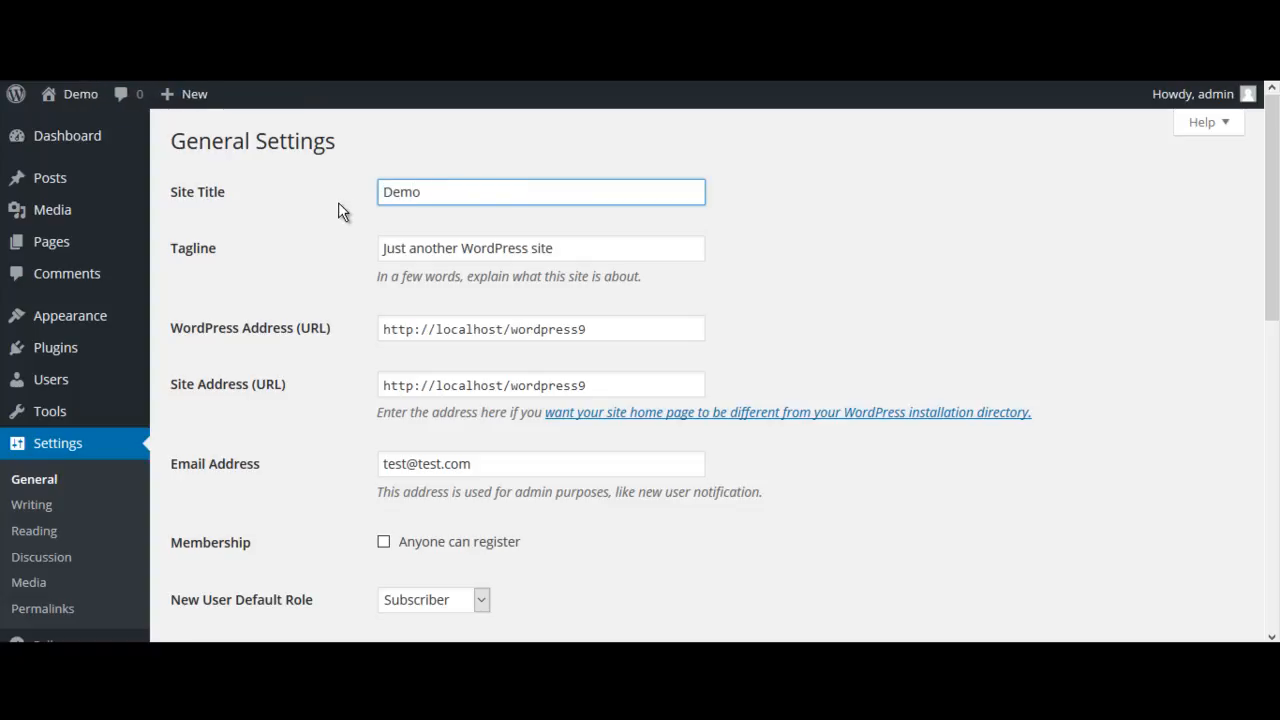
pyautogui.write(' Test S')
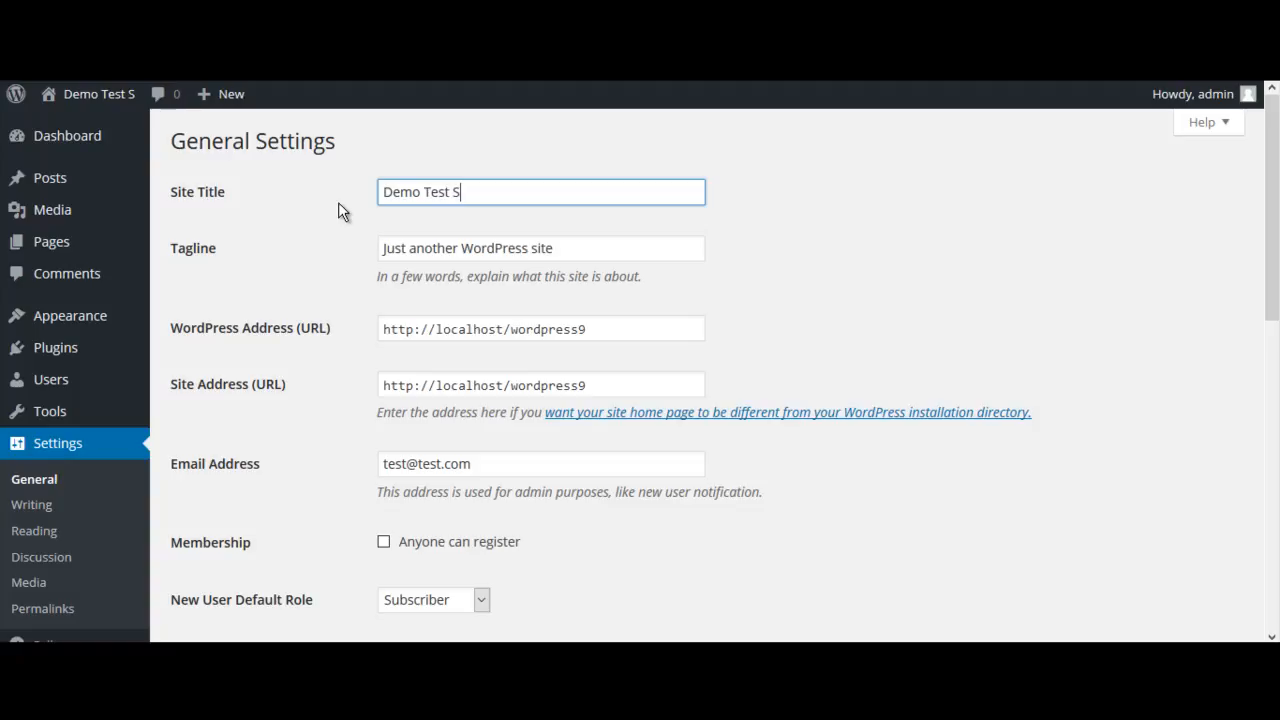
pyautogui.write('ite')
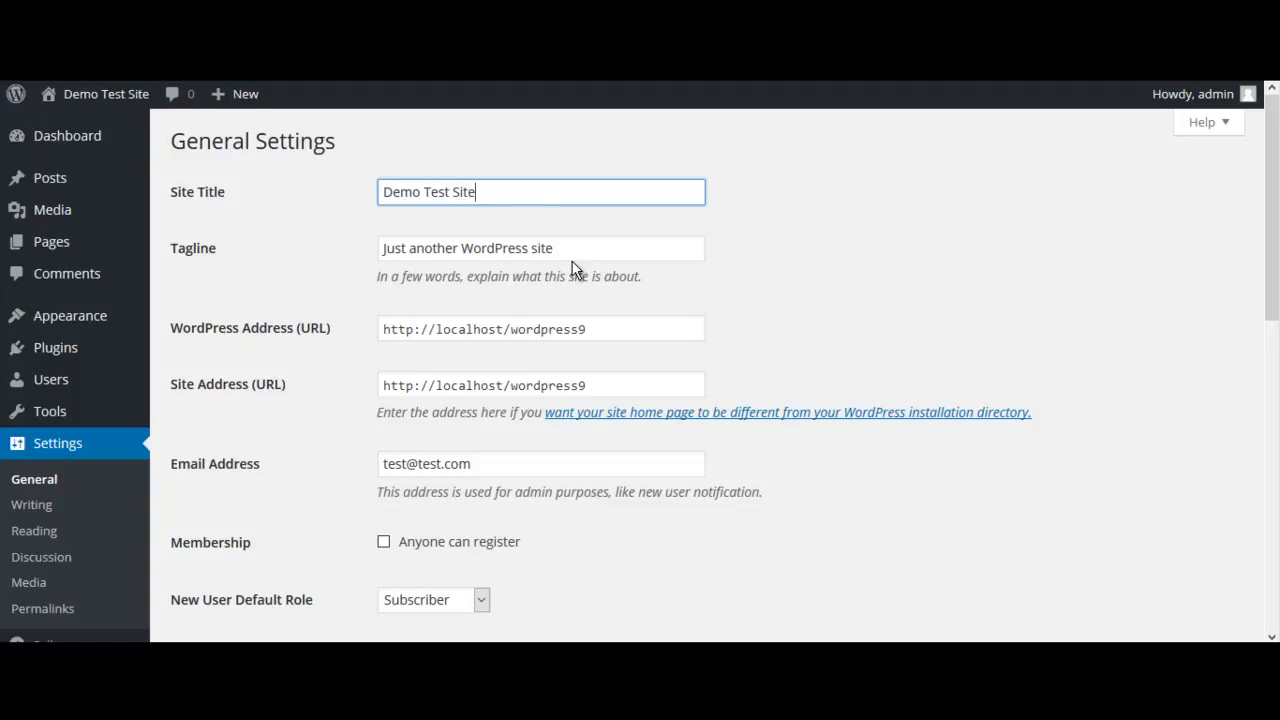
# Replace the tagline with "This is just a testing site"
pyautogui.click(556, 248)
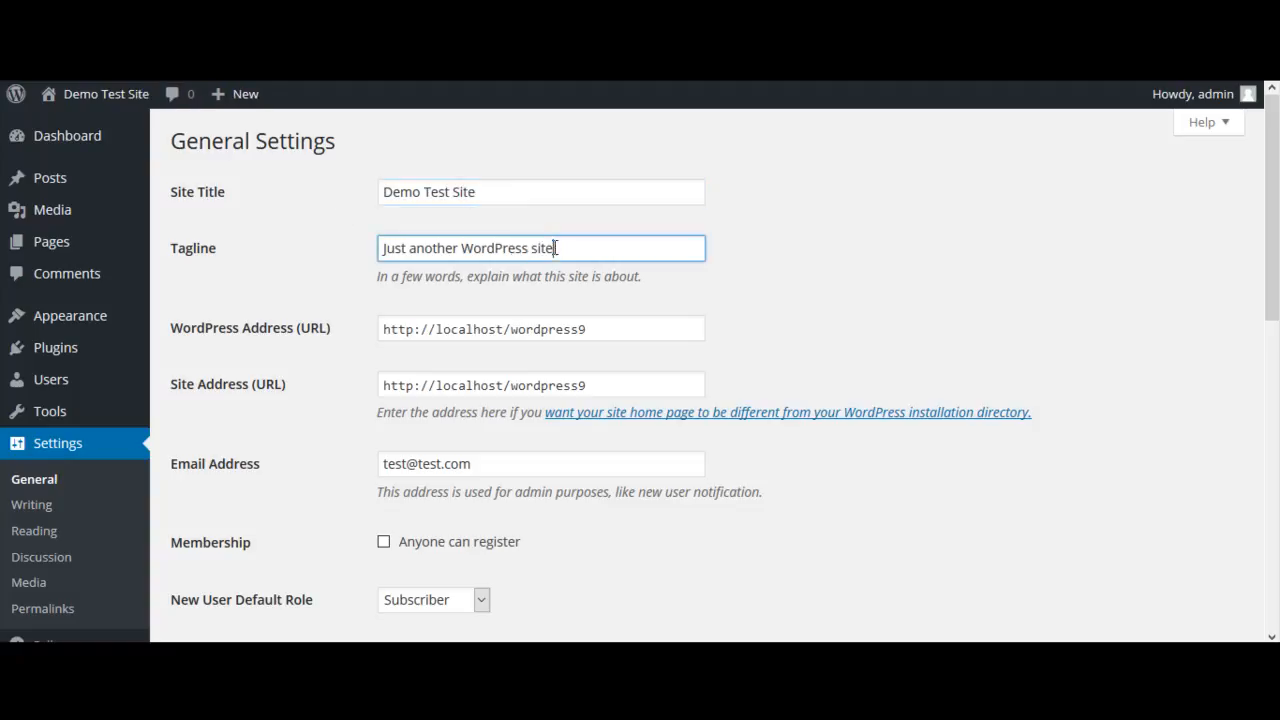
pyautogui.moveTo(556, 248); pyautogui.dragTo(352, 250)
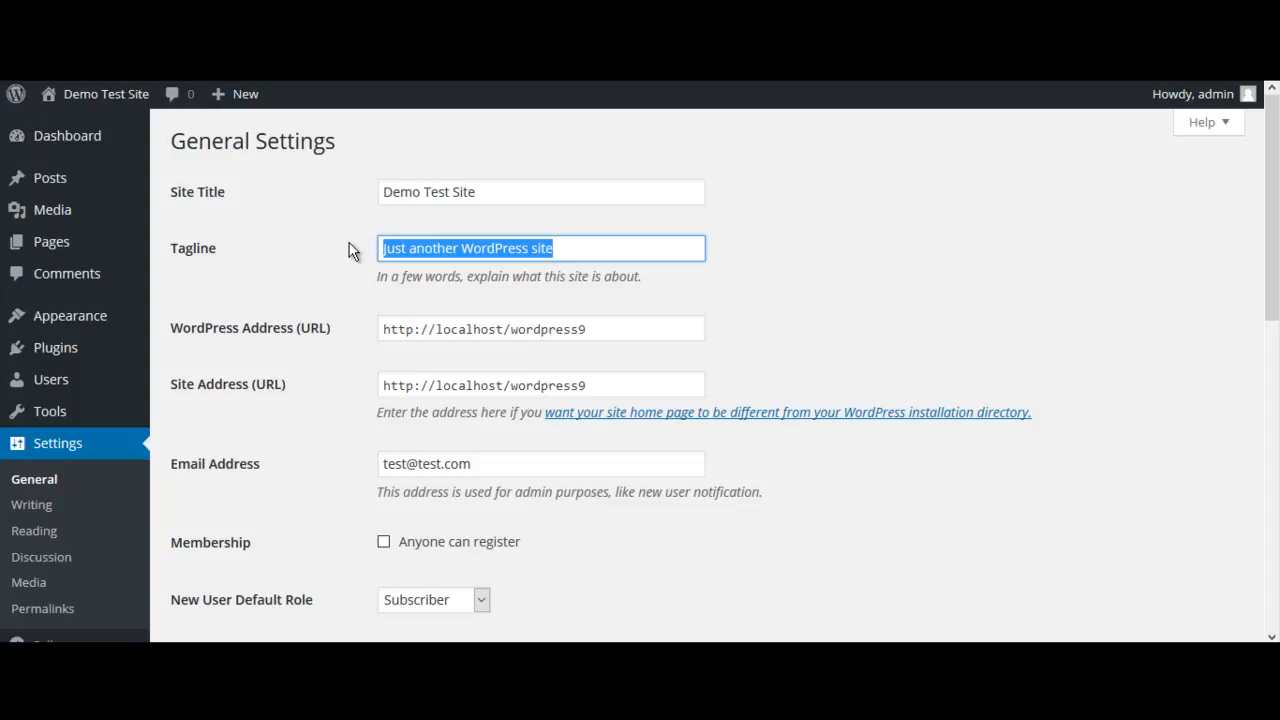
pyautogui.write('This is')
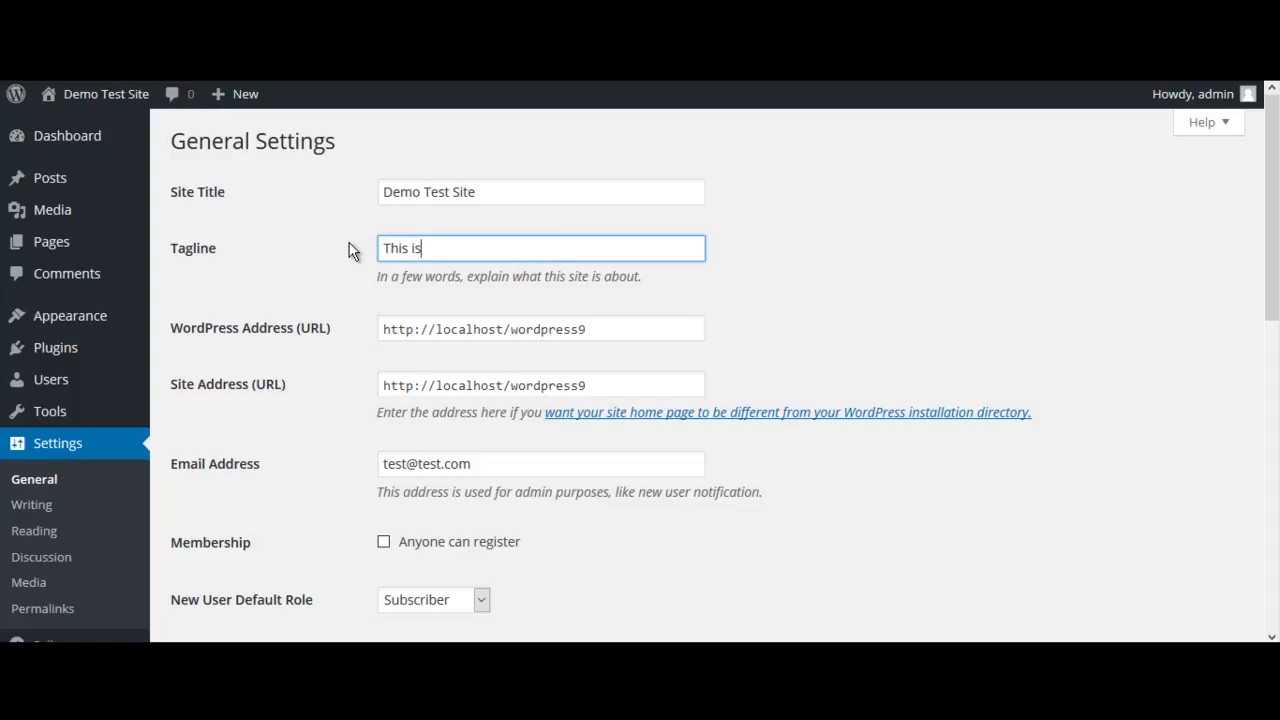
pyautogui.write(' just a testing site')
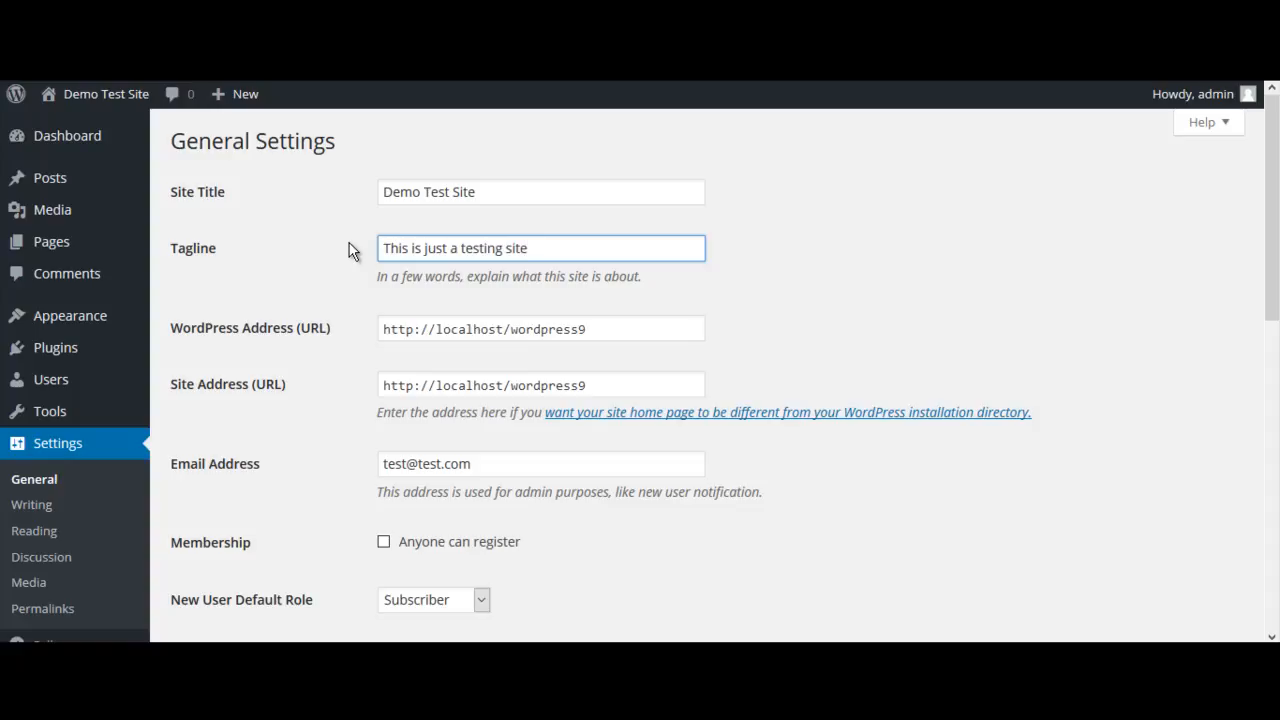
# Set the site's timezone to New York in the general settings
pyautogui.scroll(-2, 821, 264)
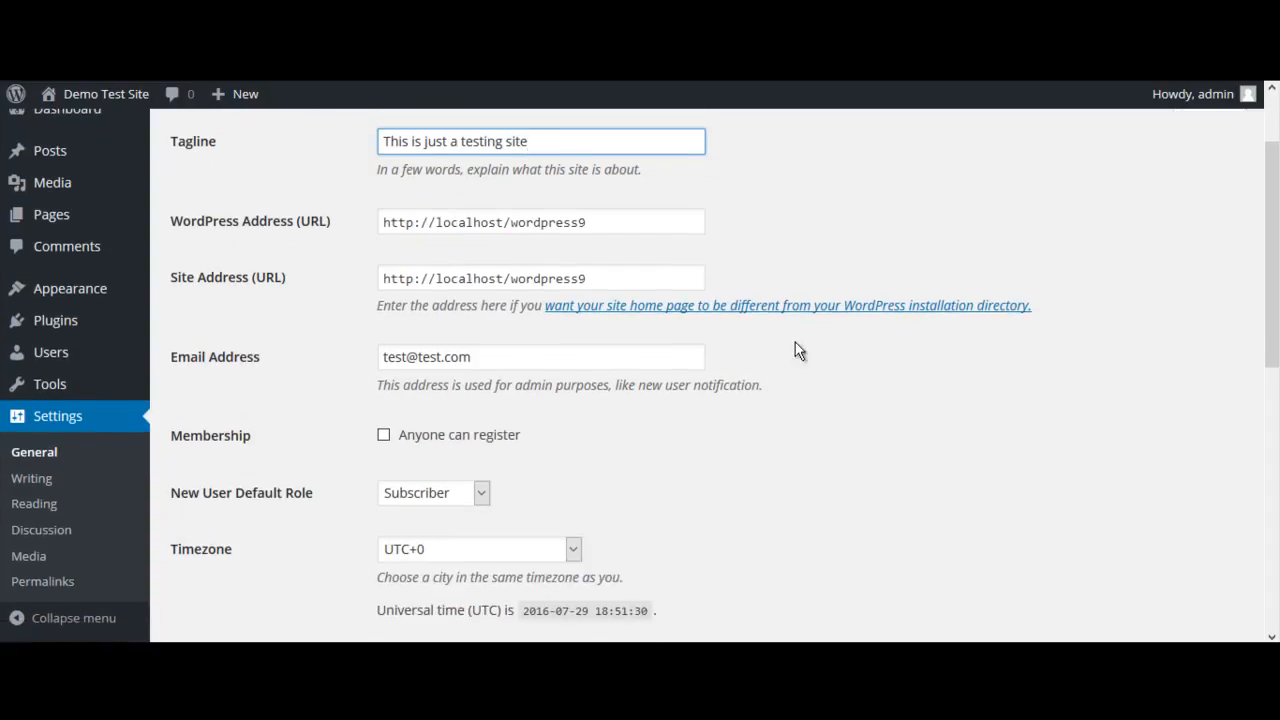
pyautogui.scroll(-4, 858, 436)
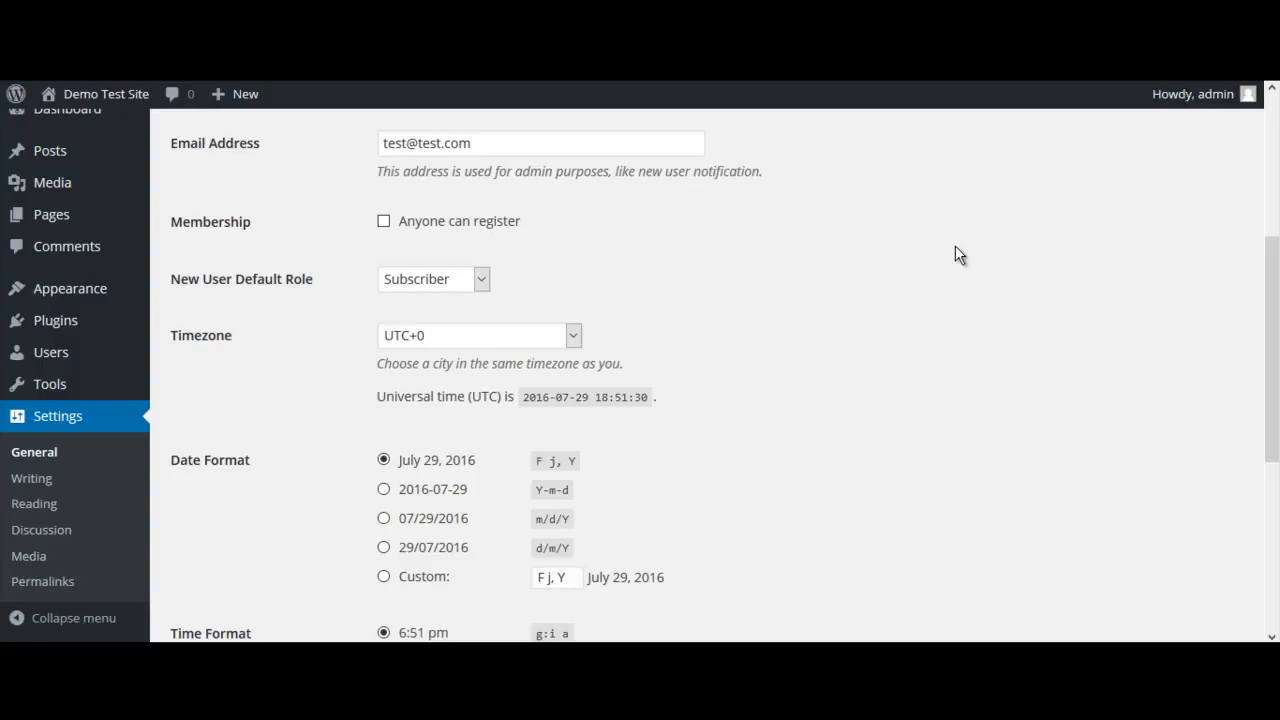
pyautogui.scroll(-4, 955, 255)
pyautogui.scroll(4, 955, 255)
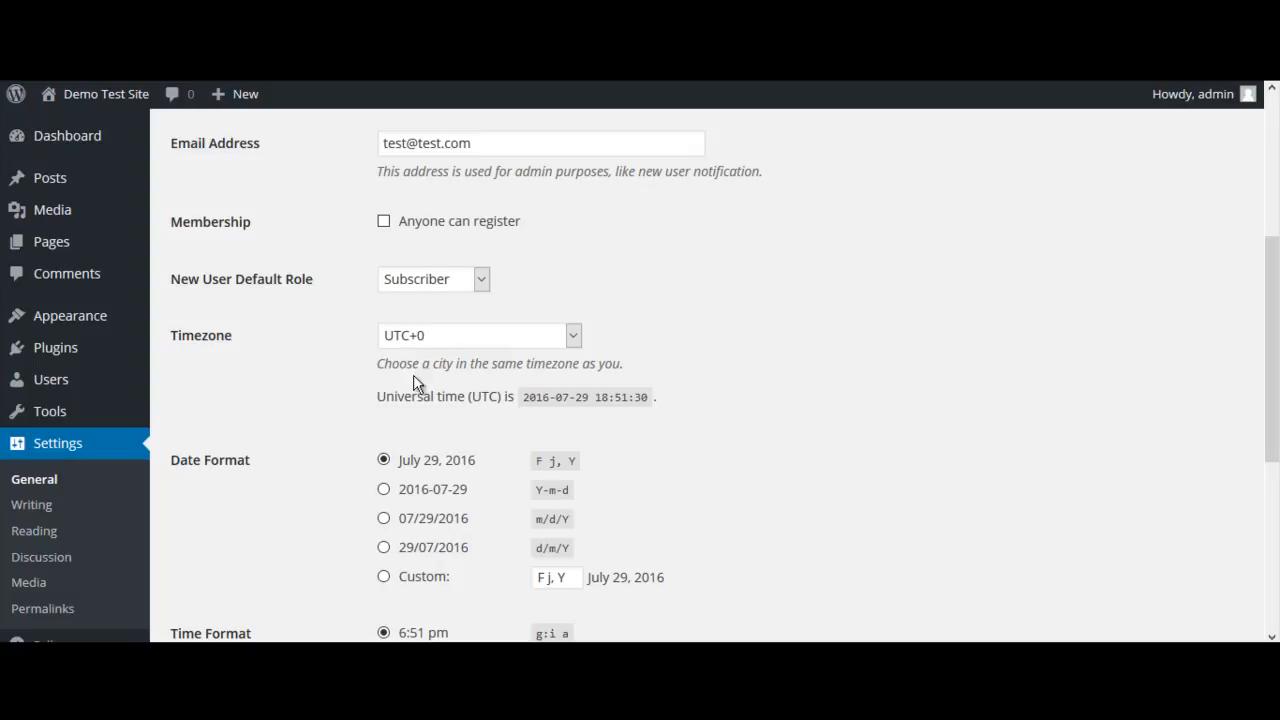
pyautogui.click(574, 340)
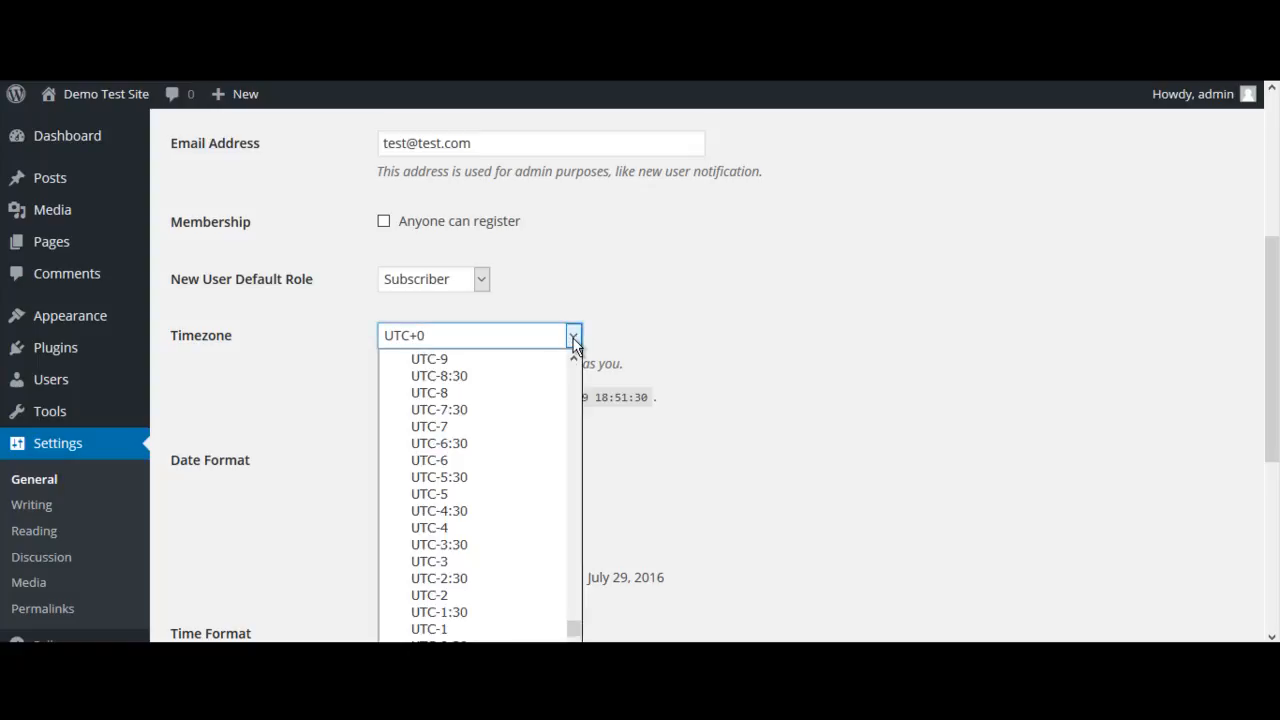
pyautogui.scroll(-2, 543, 440)
pyautogui.scroll(8, 540, 454)
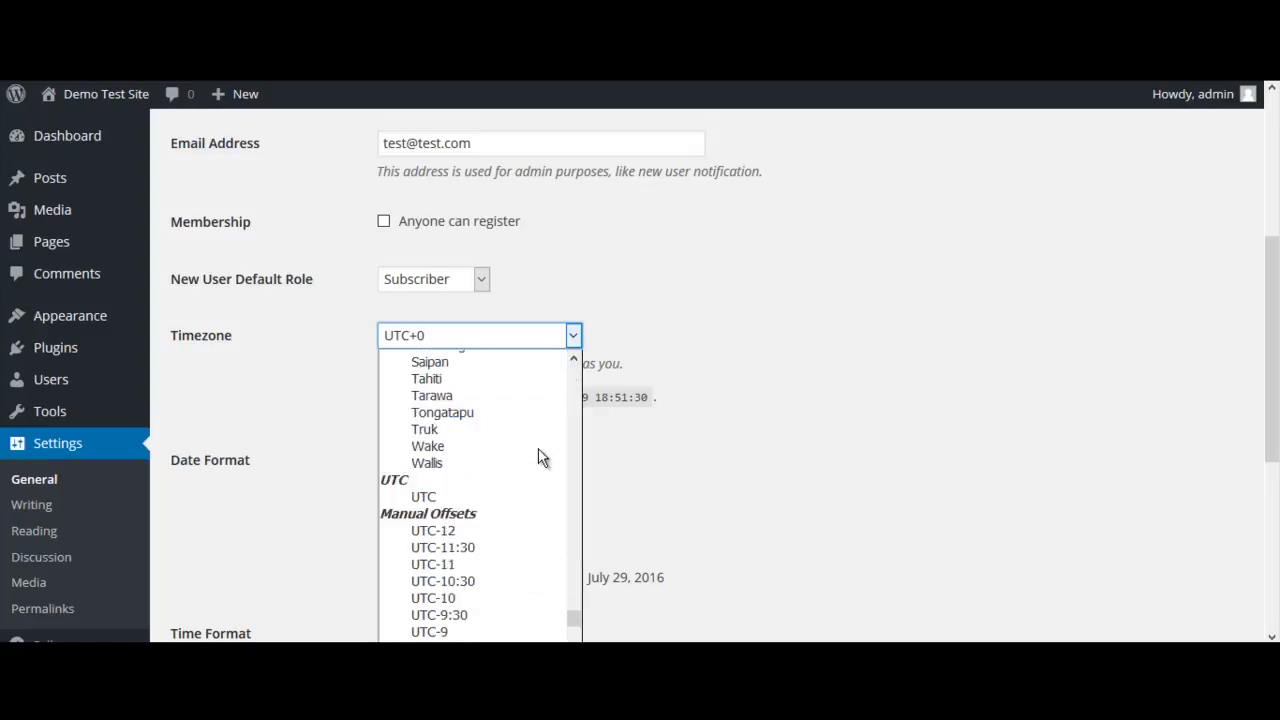
pyautogui.scroll(2, 540, 457)
pyautogui.scroll(20, 540, 457)
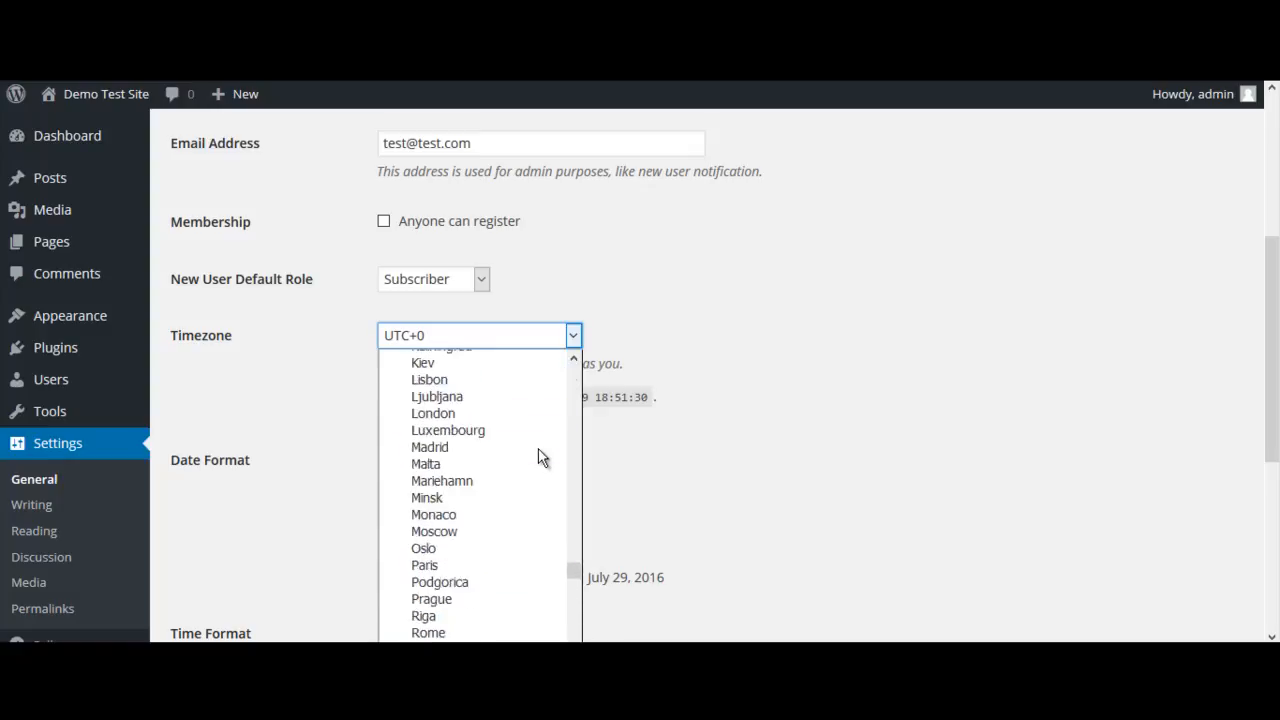
pyautogui.scroll(18, 540, 457)
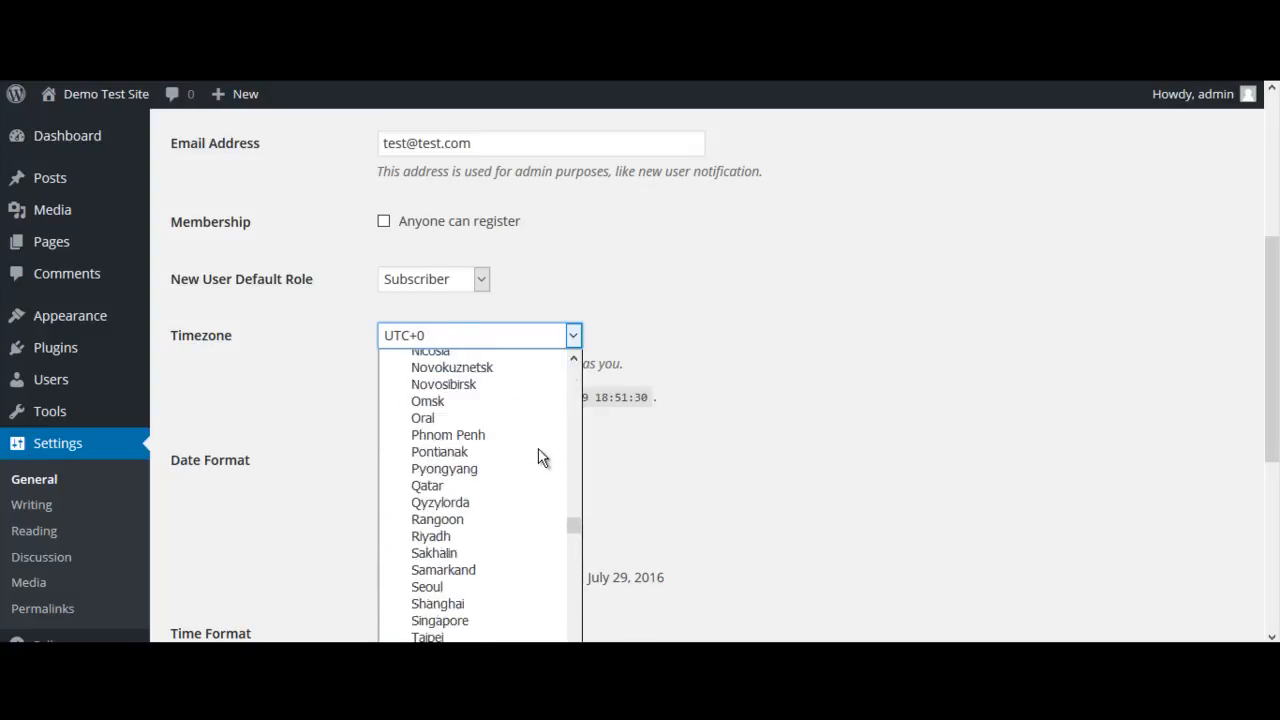
pyautogui.scroll(10, 540, 457)
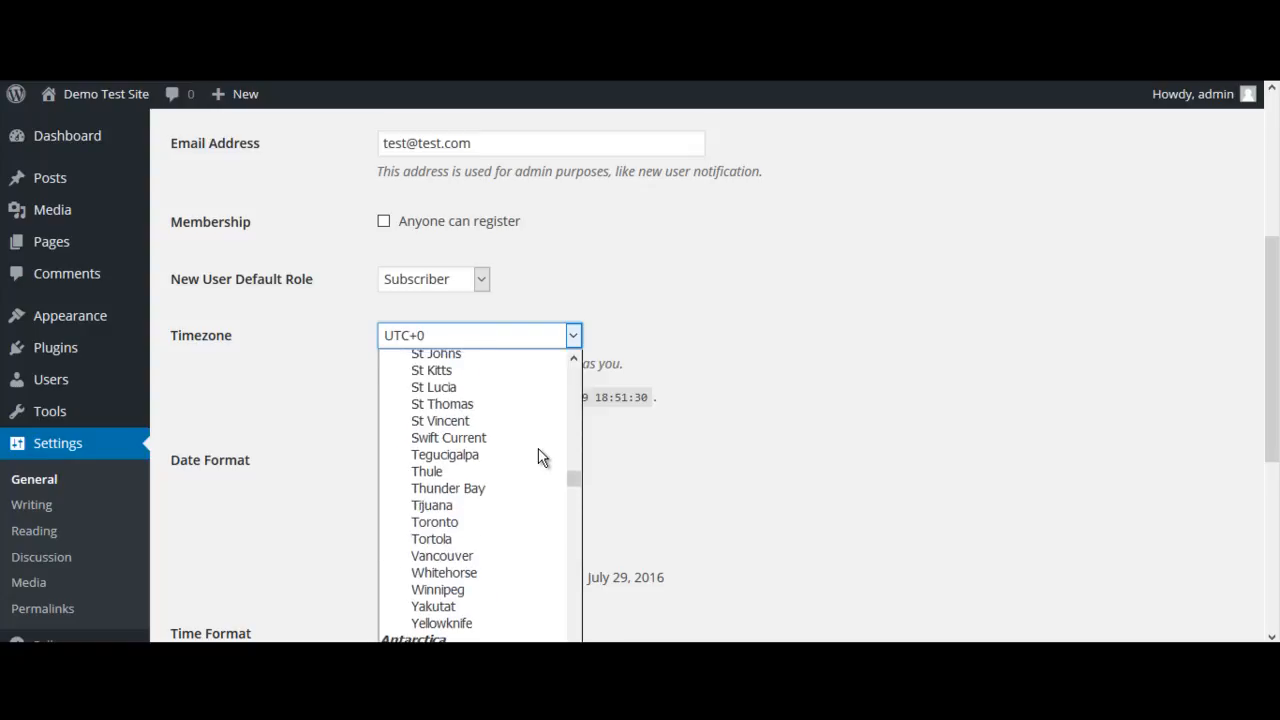
pyautogui.scroll(8, 540, 457)
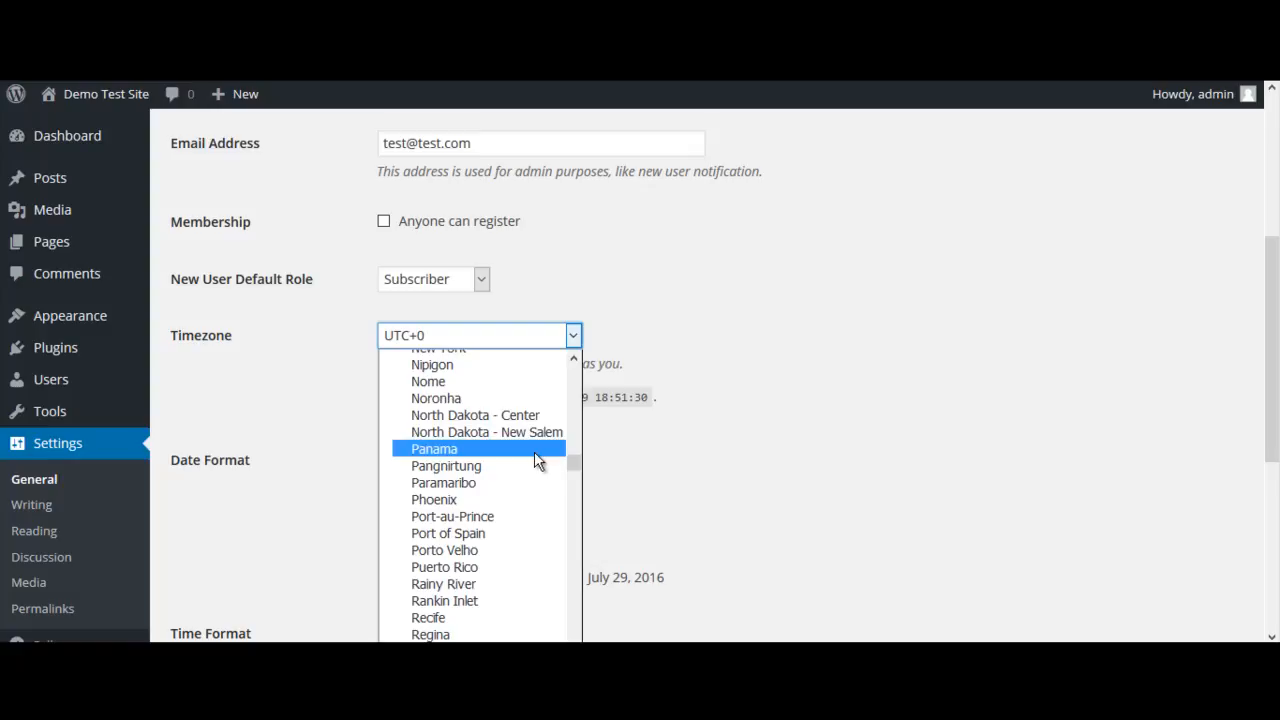
pyautogui.scroll(3, 537, 458)
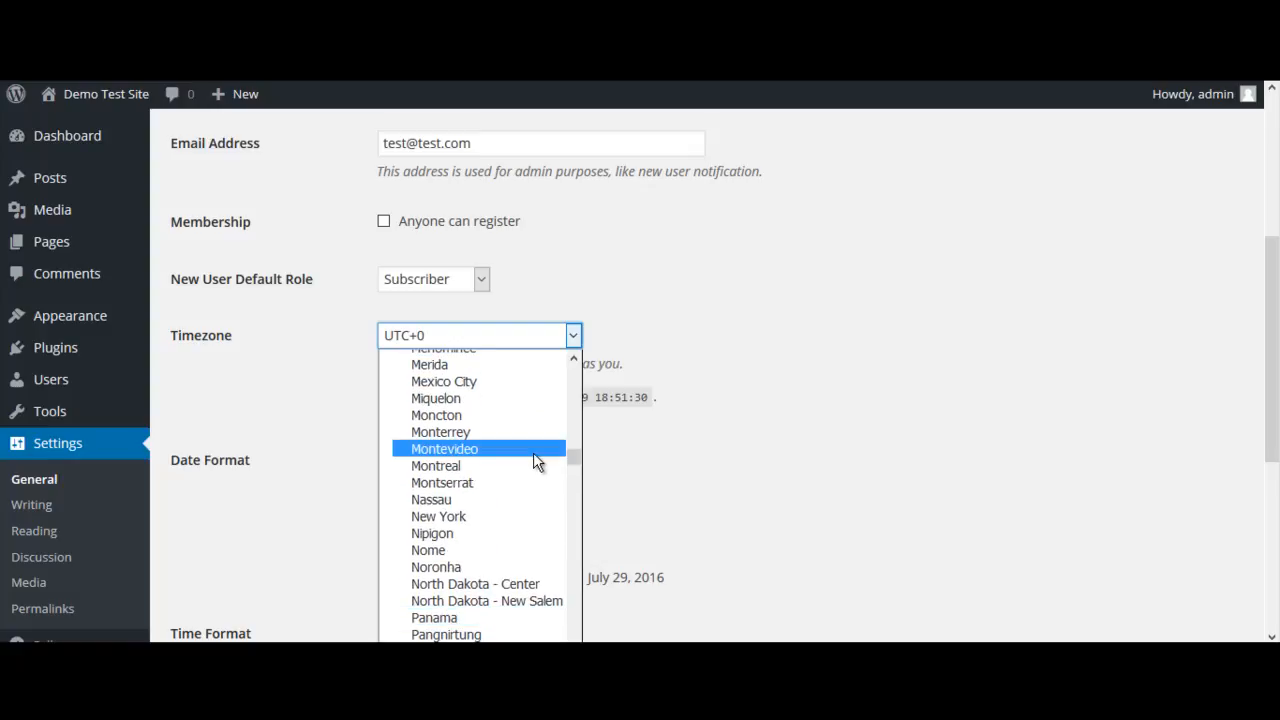
pyautogui.click(472, 518)
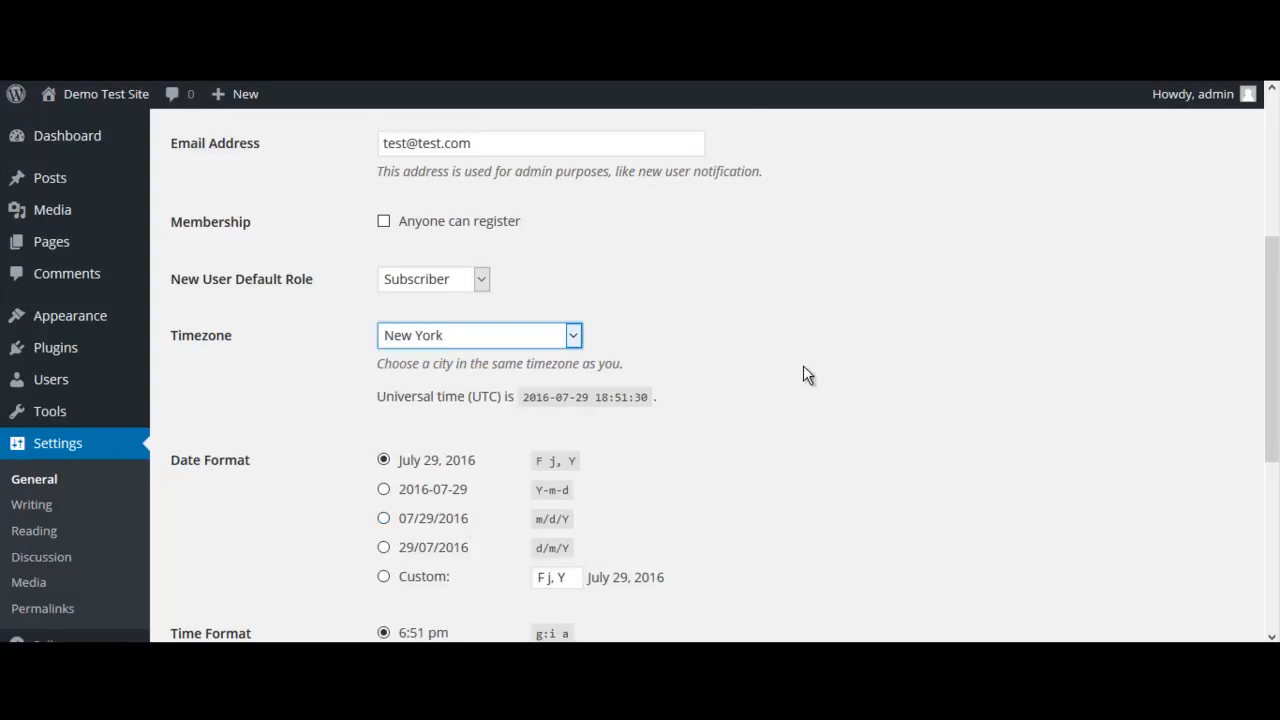
# Keep the time format at the lowercase g:i a option and set the week to start on Sunday
pyautogui.scroll(-2, 803, 365)
pyautogui.scroll(2, 803, 365)
pyautogui.scroll(-2, 779, 330)
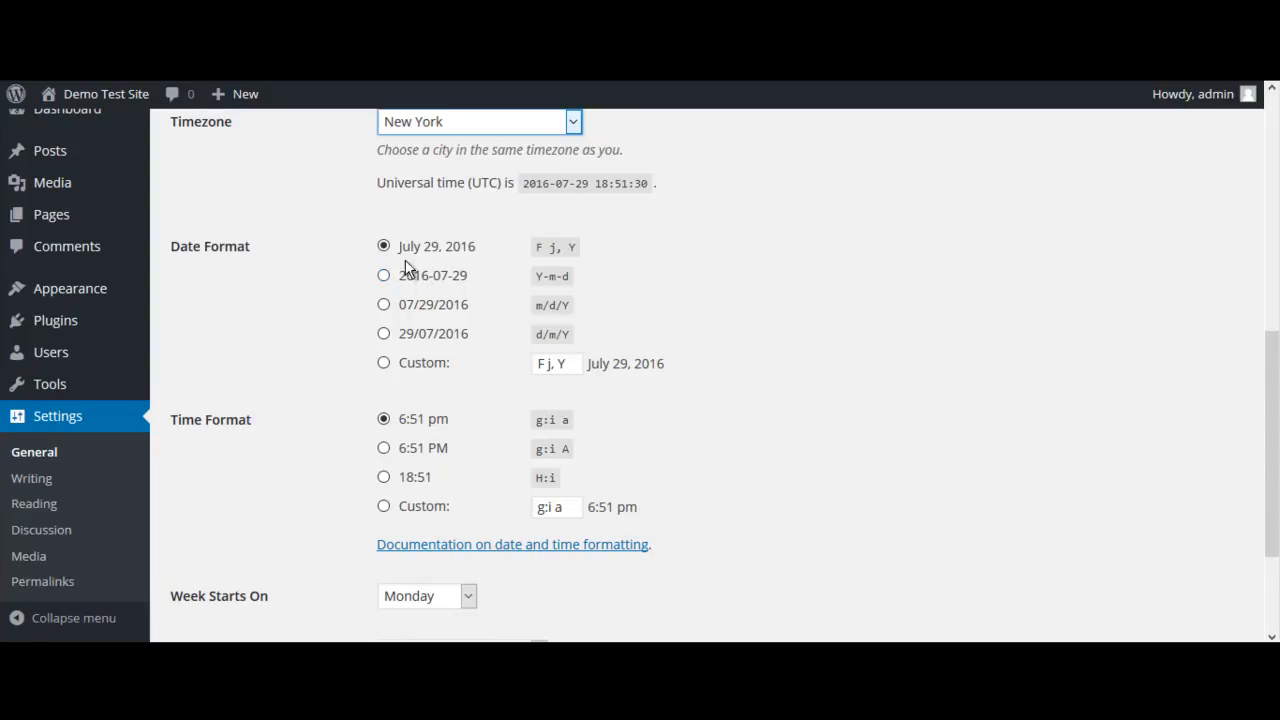
pyautogui.scroll(-3, 820, 246)
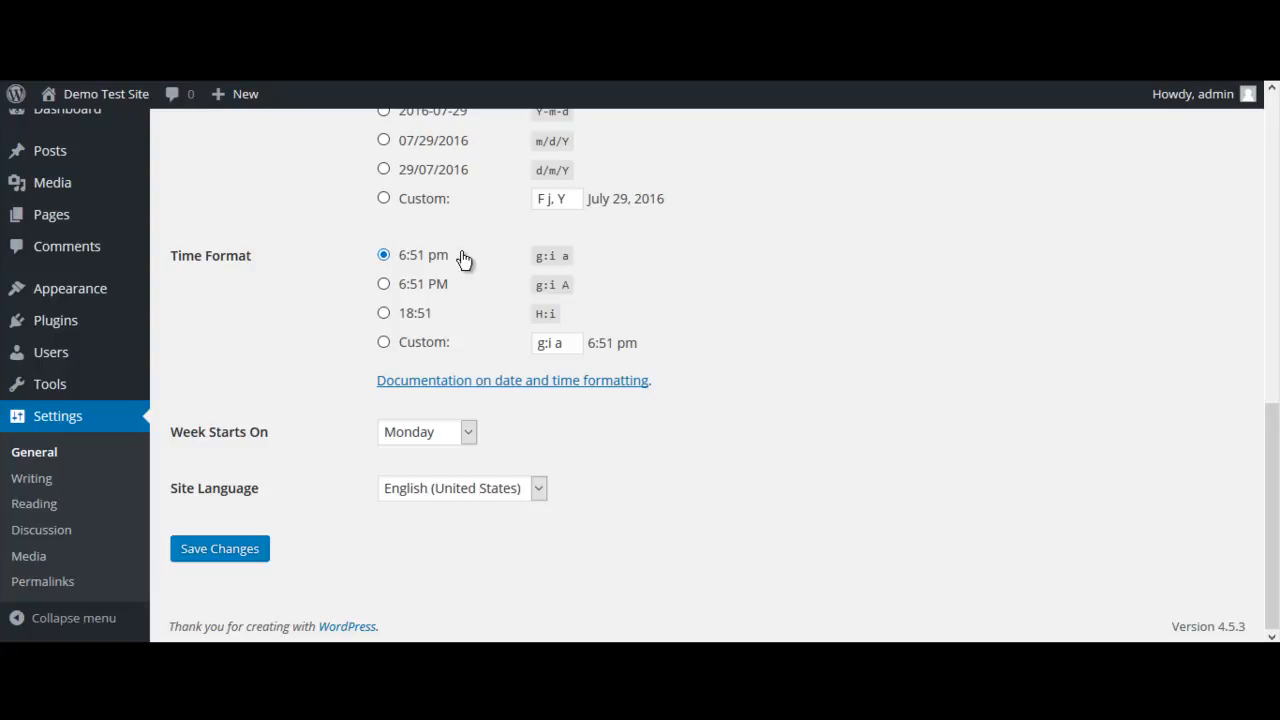
pyautogui.click(381, 259)
pyautogui.click(469, 433)
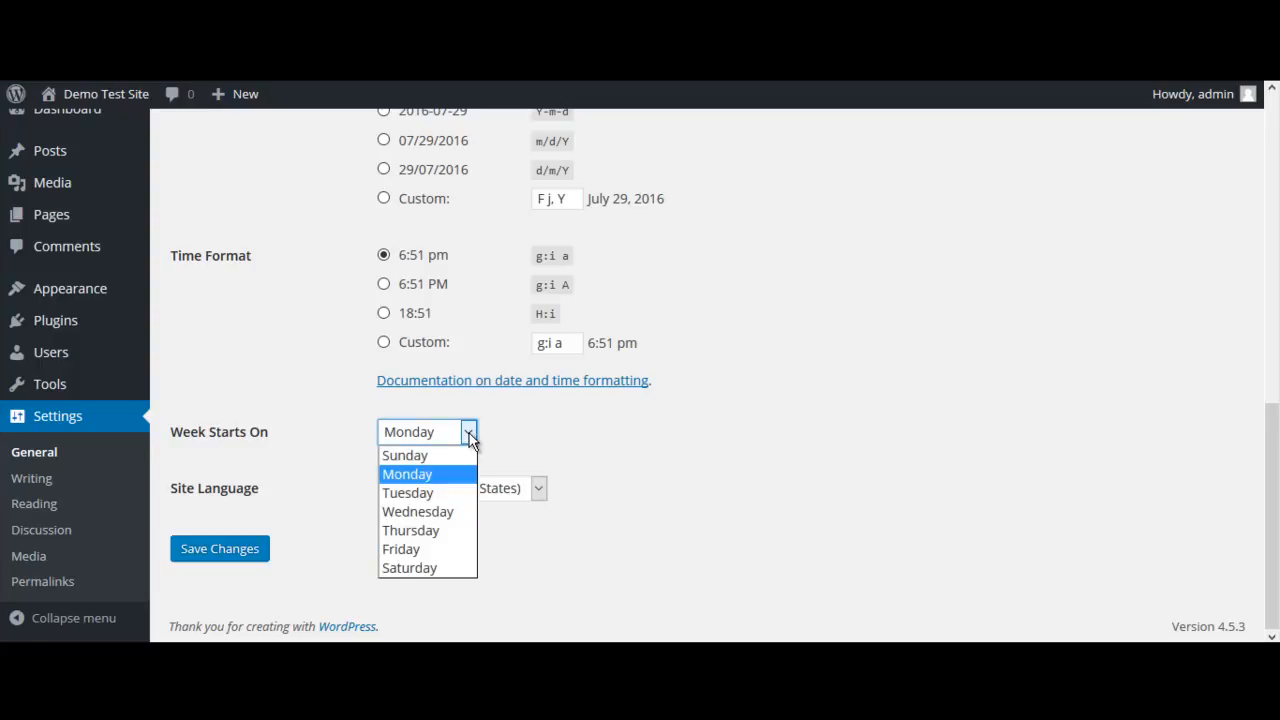
pyautogui.click(416, 458)
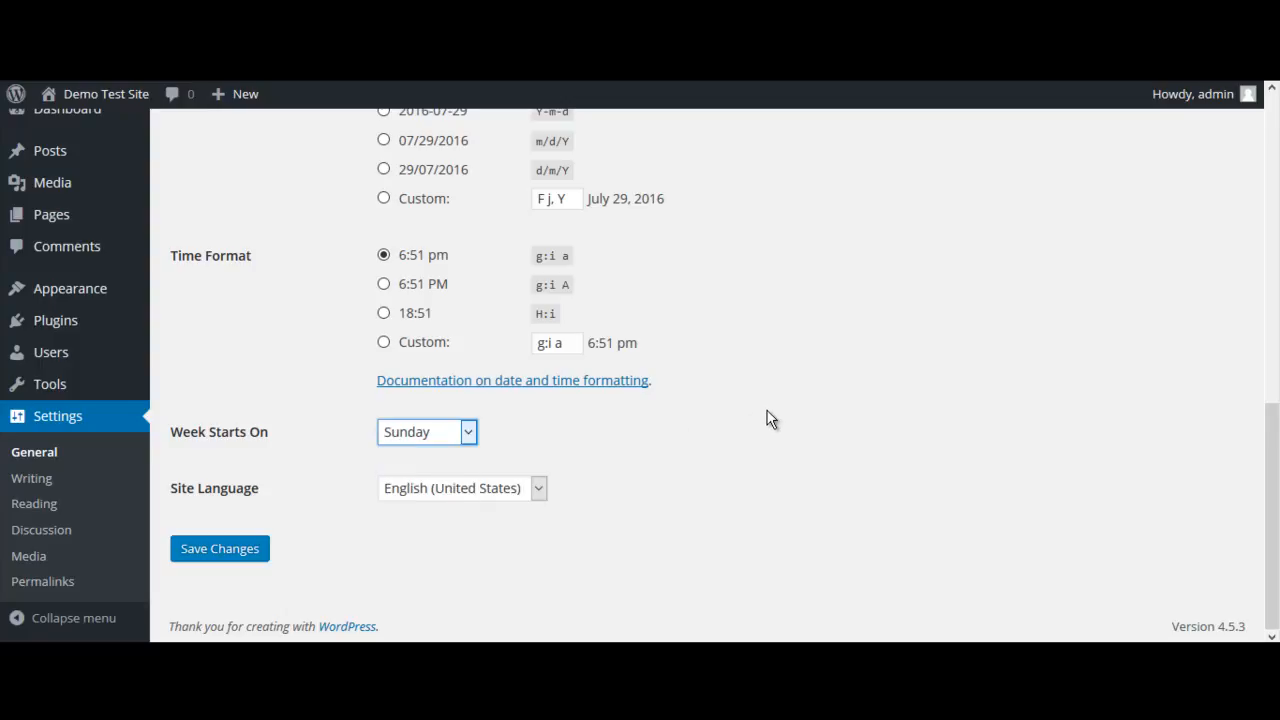
# Review the general settings from the site title to the site language and save the changes
pyautogui.scroll(6, 770, 418)
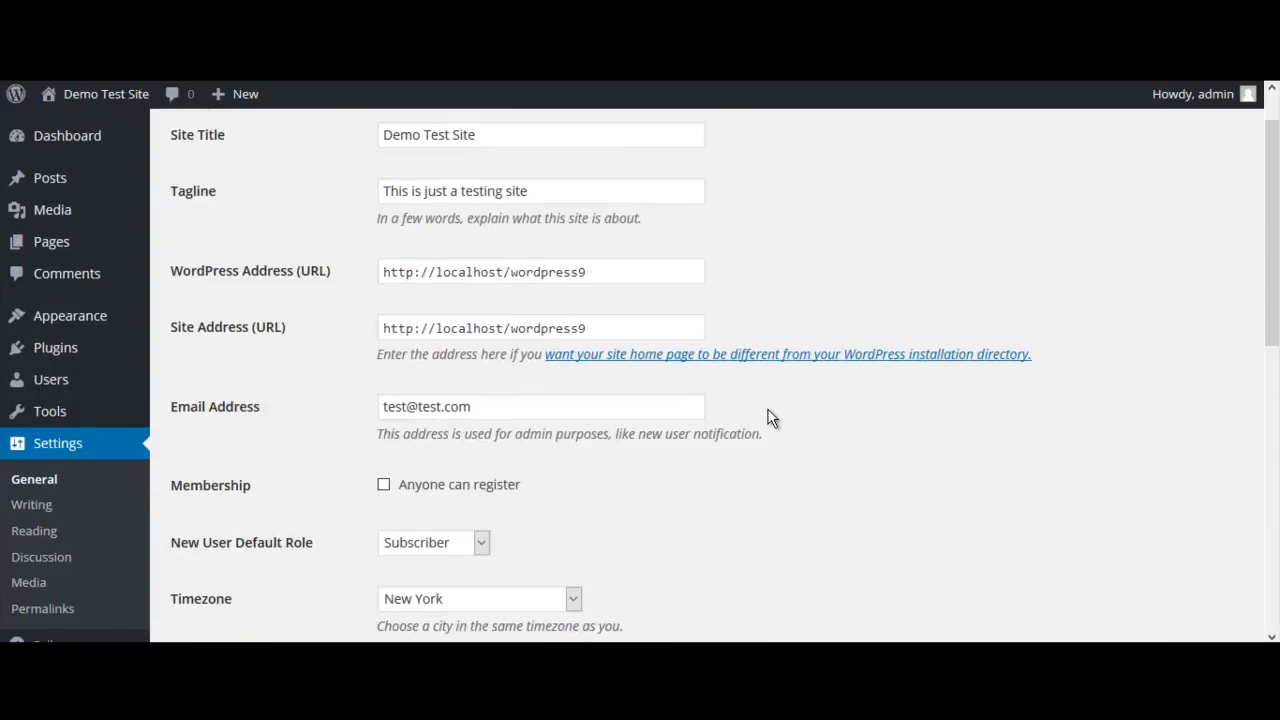
pyautogui.scroll(-6, 770, 418)
pyautogui.scroll(7, 770, 418)
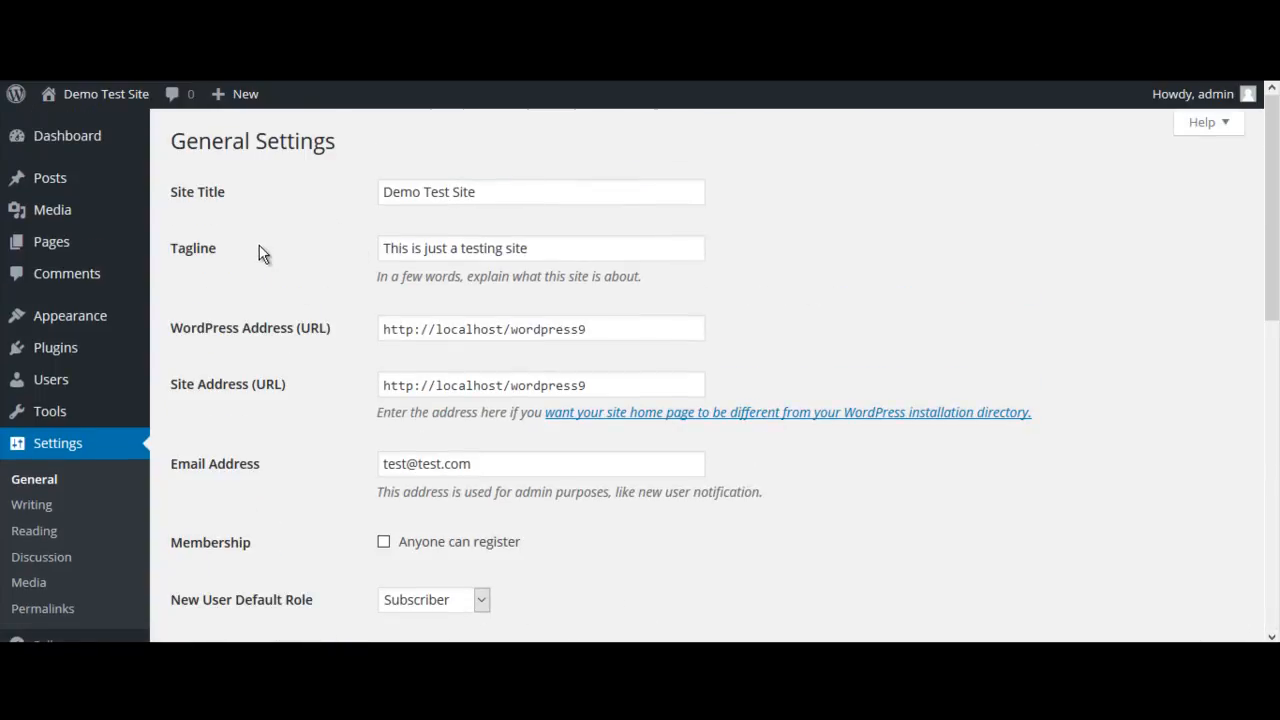
pyautogui.scroll(-3, 834, 254)
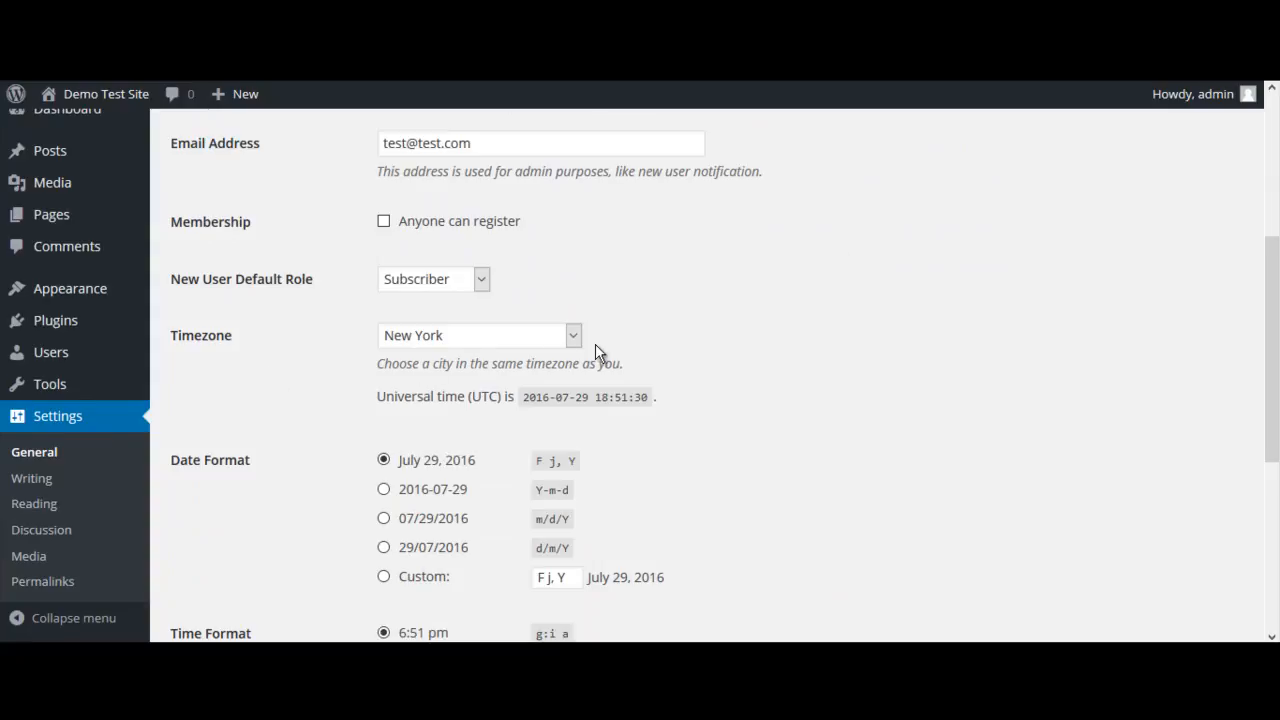
pyautogui.scroll(-2, 750, 342)
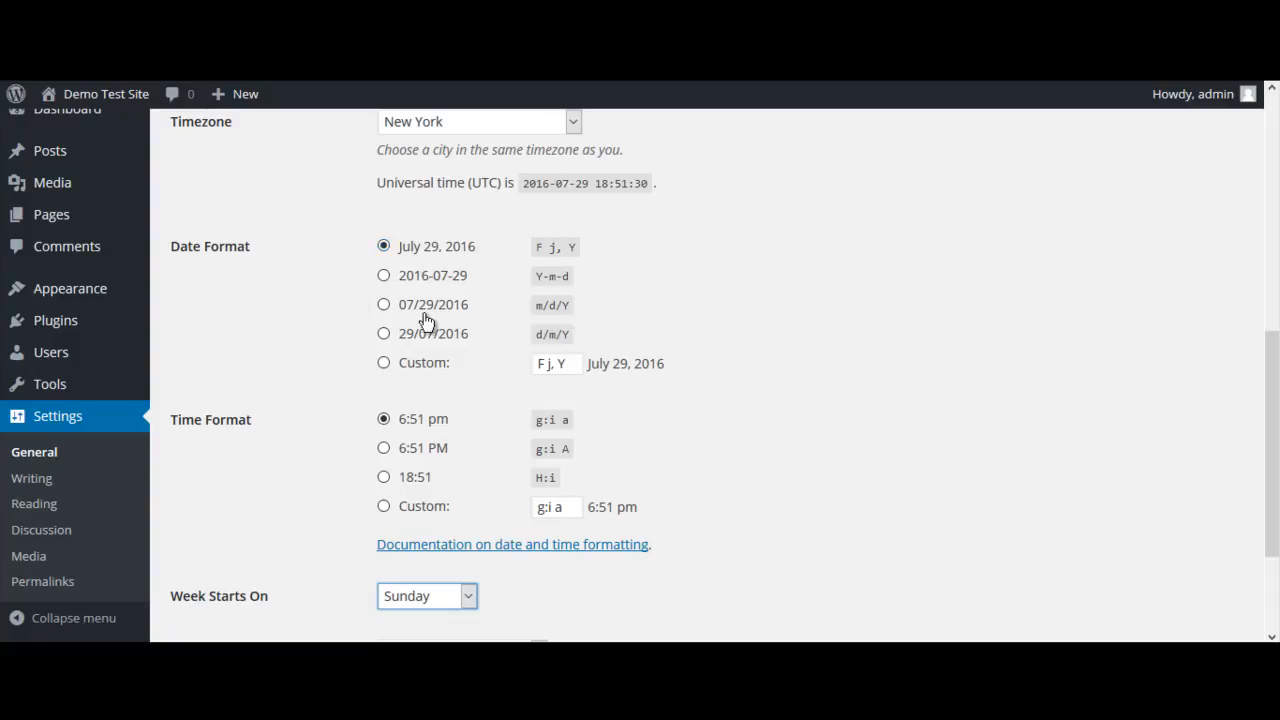
pyautogui.scroll(-2, 816, 390)
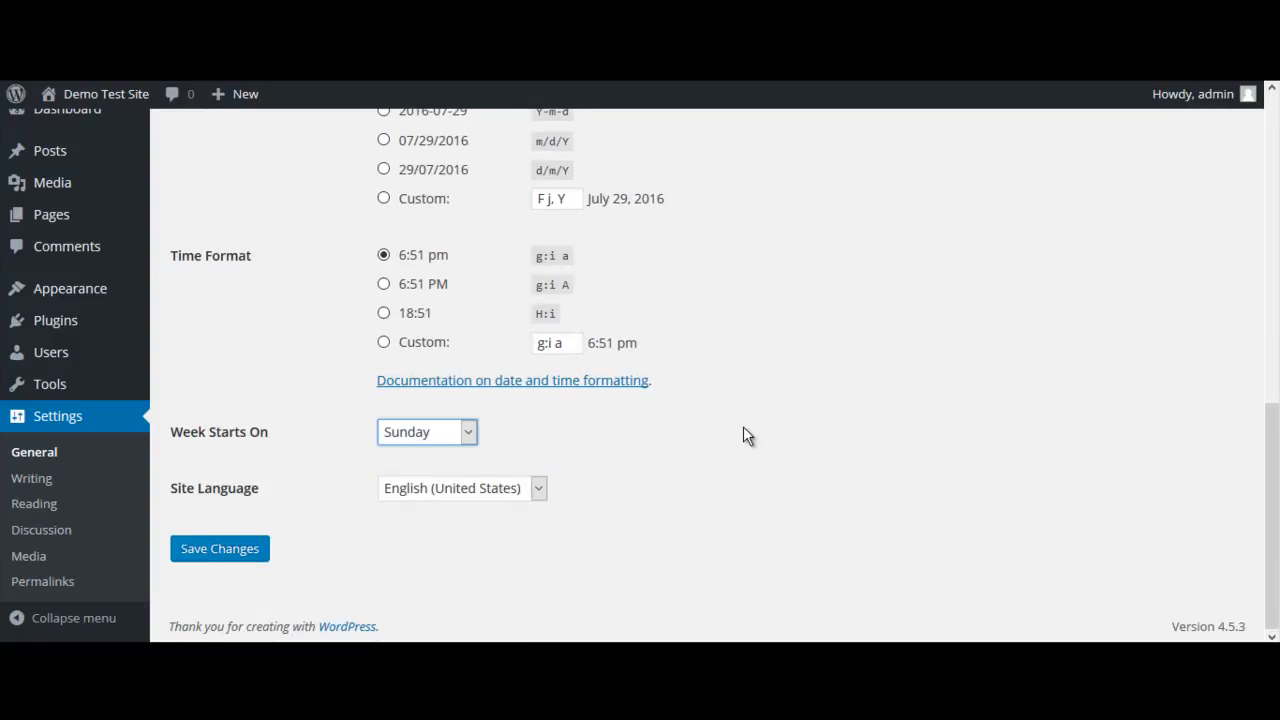
pyautogui.click(218, 549)
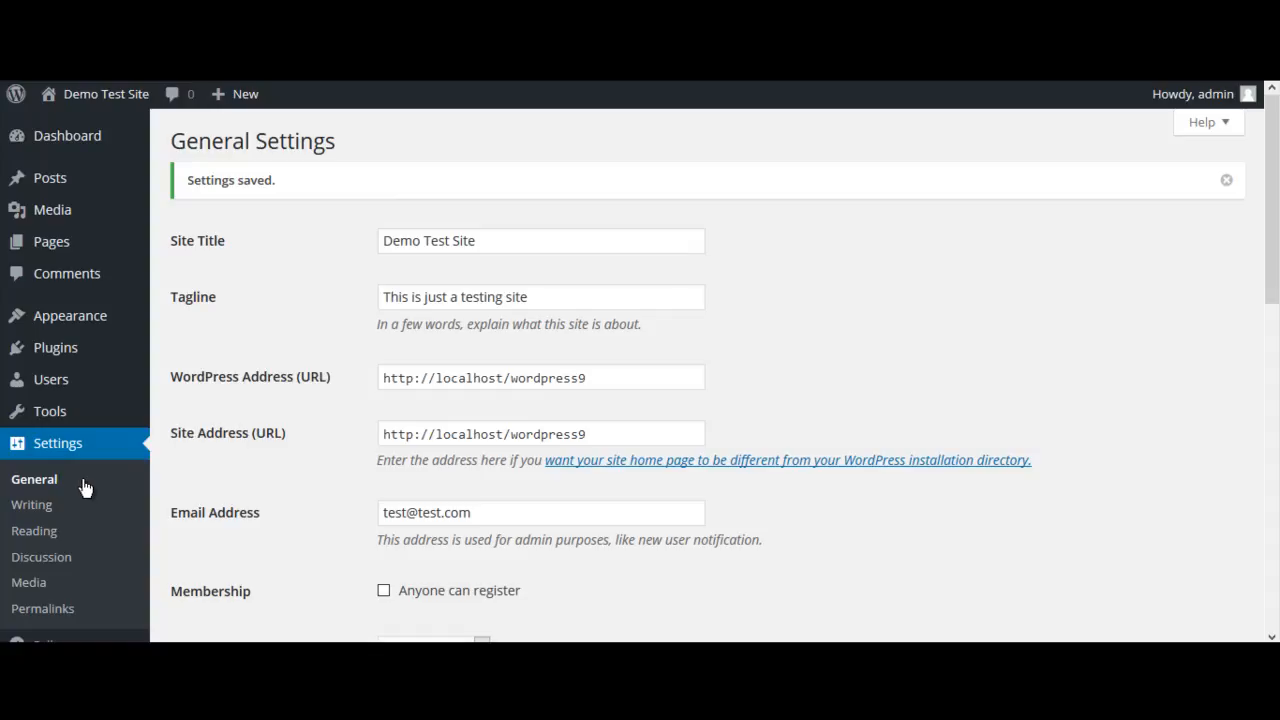
# Open the reading settings and look over the front page, blog, feed and search engine visibility options
pyautogui.click(50, 530)
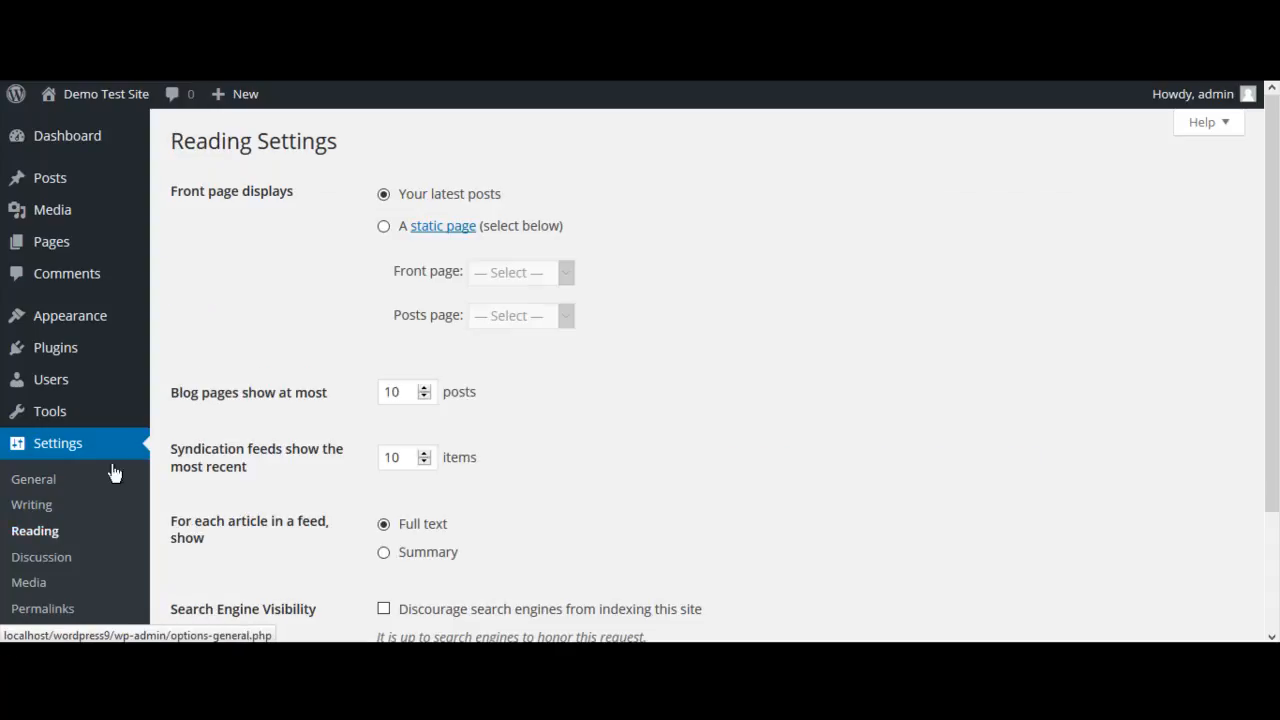
pyautogui.scroll(-2, 777, 343)
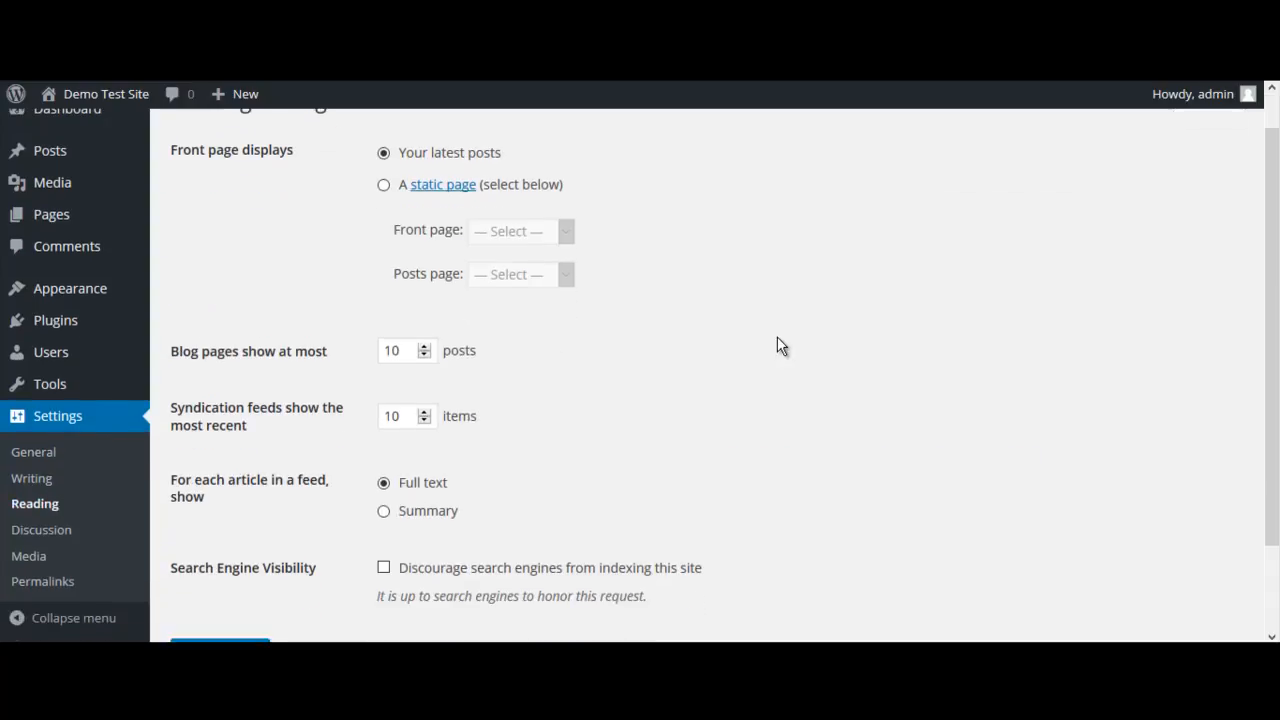
pyautogui.scroll(2, 891, 174)
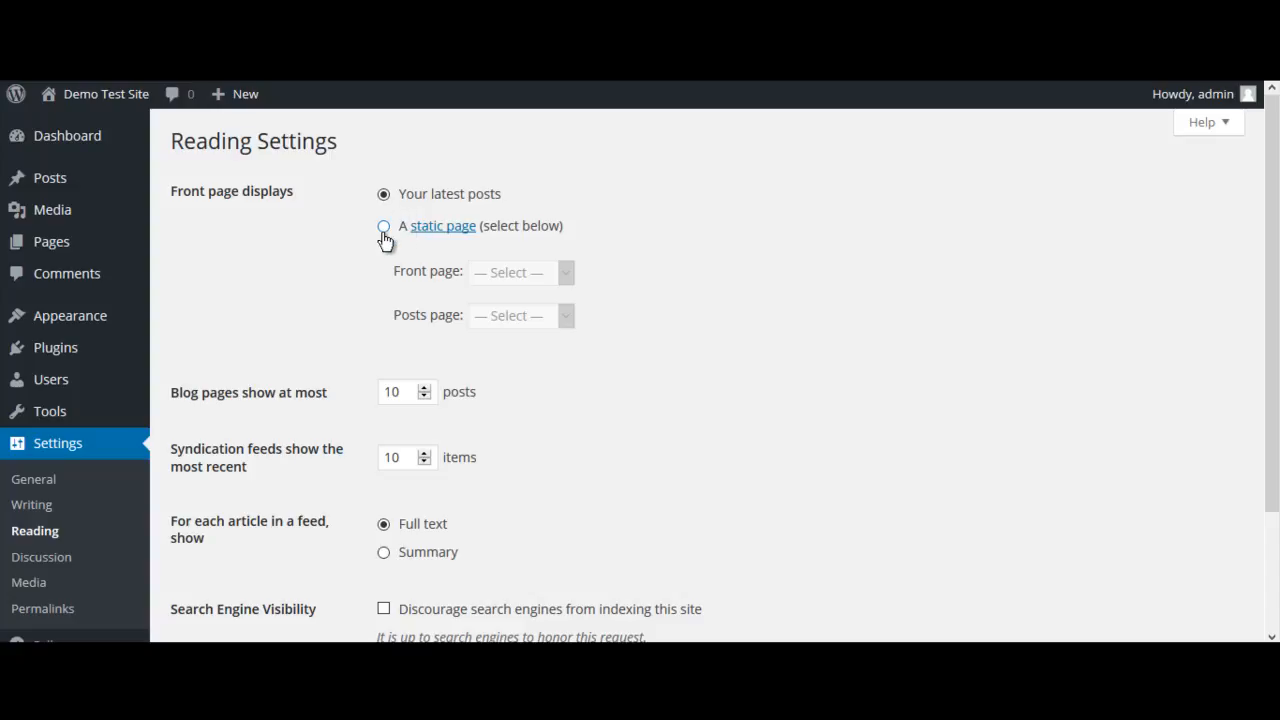
# Switch the front page display to a static page and check which pages are offered as front page and posts page
pyautogui.click(389, 197)
pyautogui.click(384, 228)
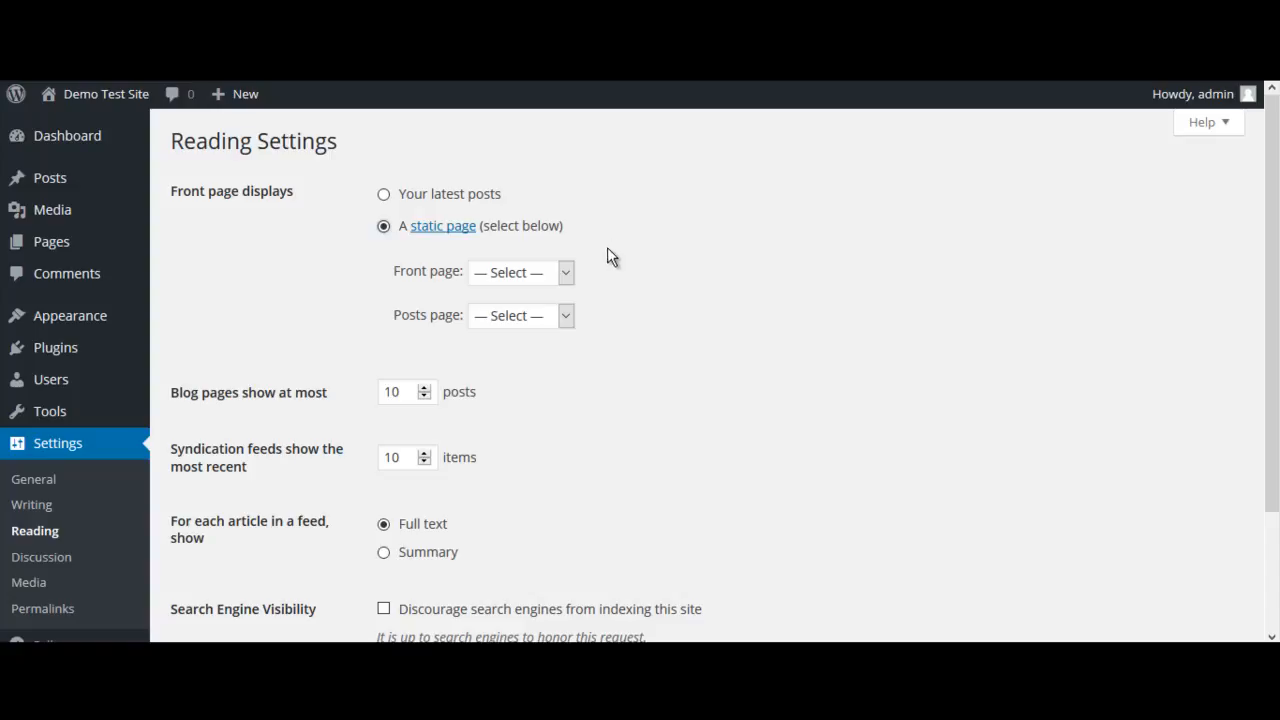
pyautogui.click(565, 272)
pyautogui.click(565, 272)
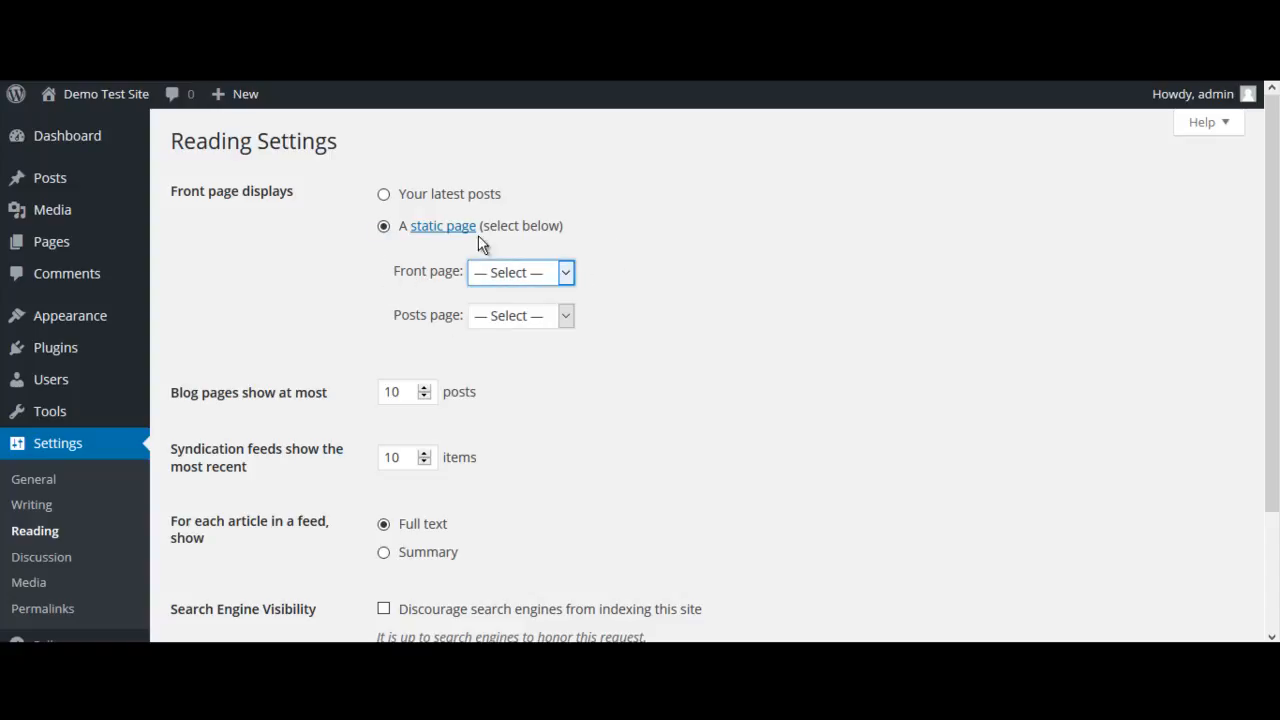
pyautogui.click(564, 275)
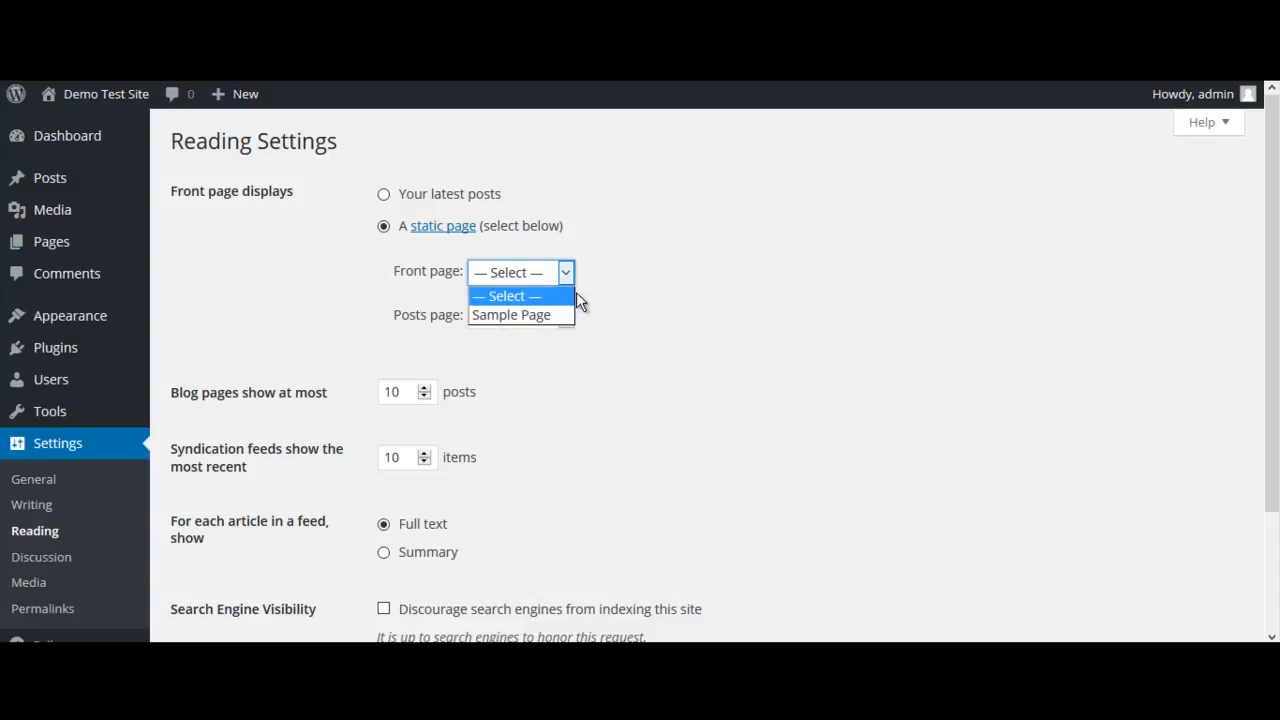
pyautogui.click(566, 275)
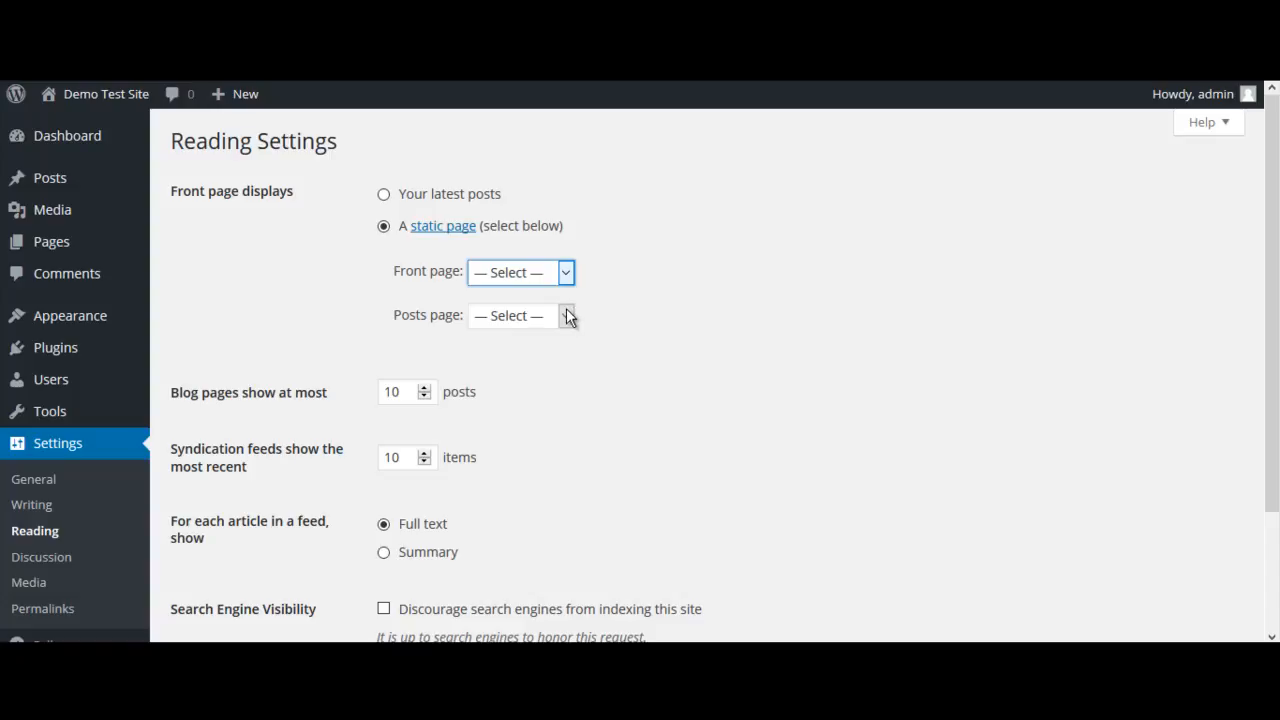
pyautogui.click(568, 318)
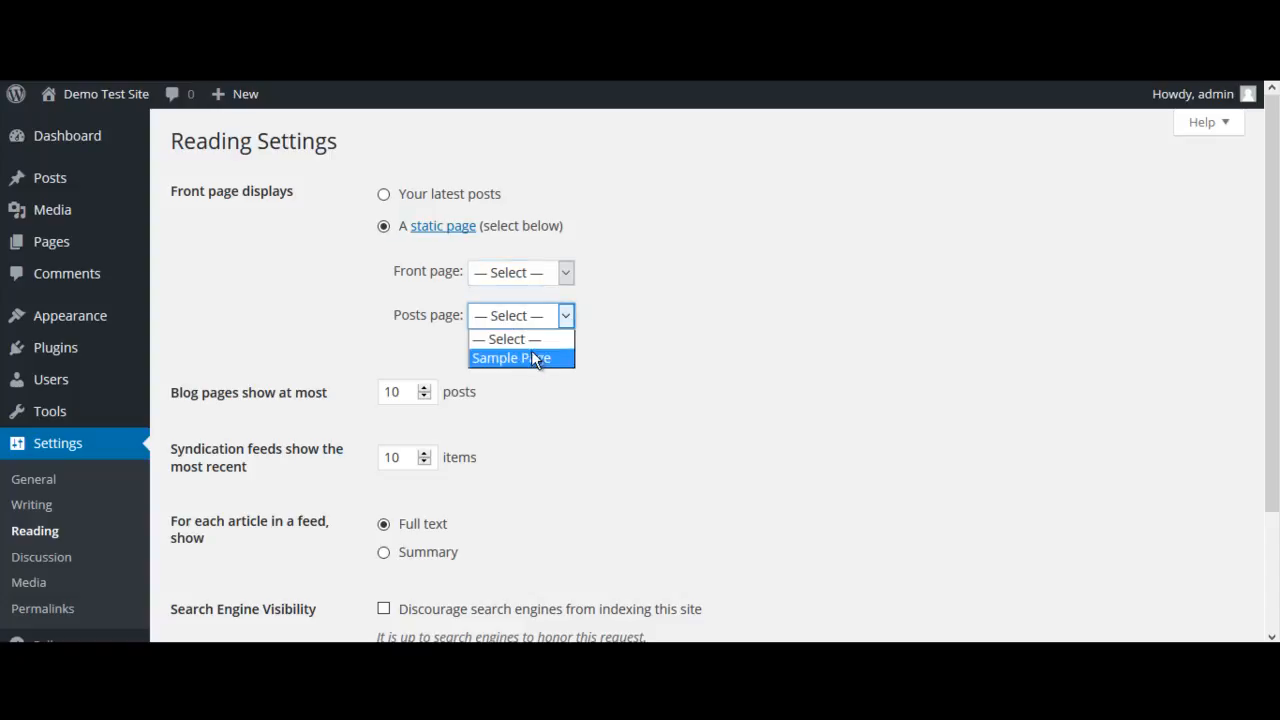
pyautogui.click(568, 317)
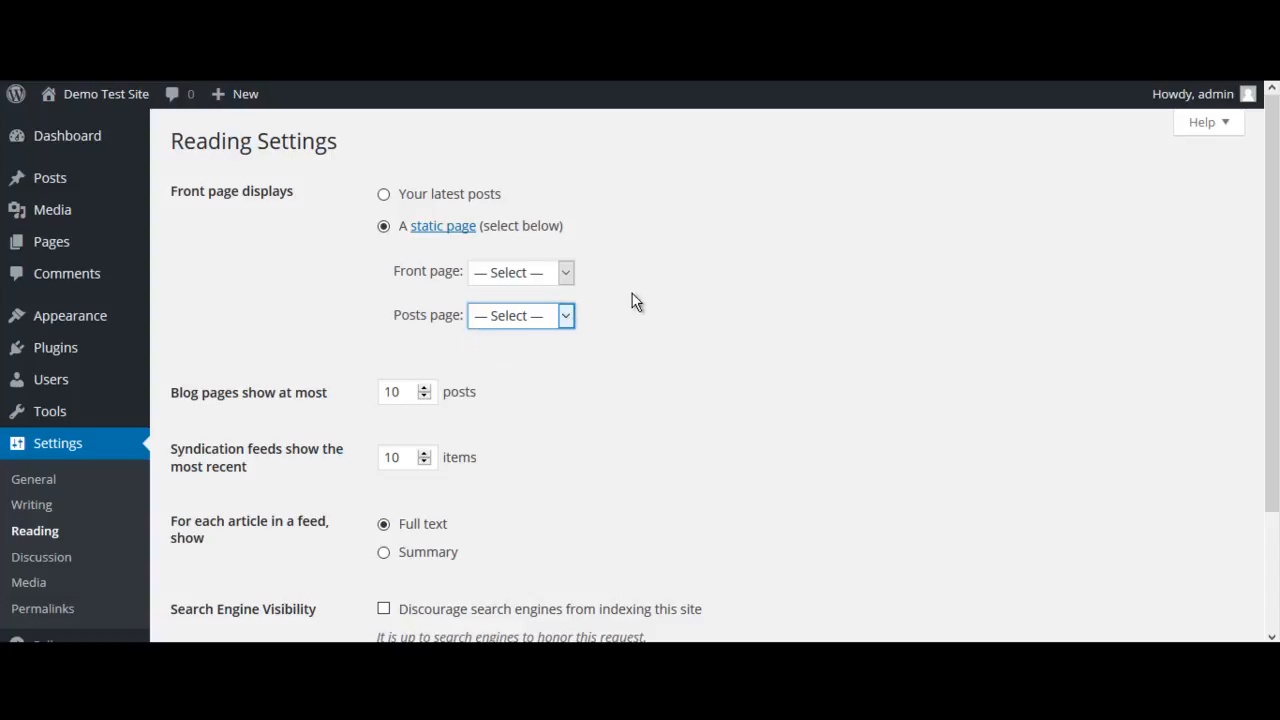
# Set the front page display to your latest posts and look over the remaining reading settings
pyautogui.scroll(-3, 651, 280)
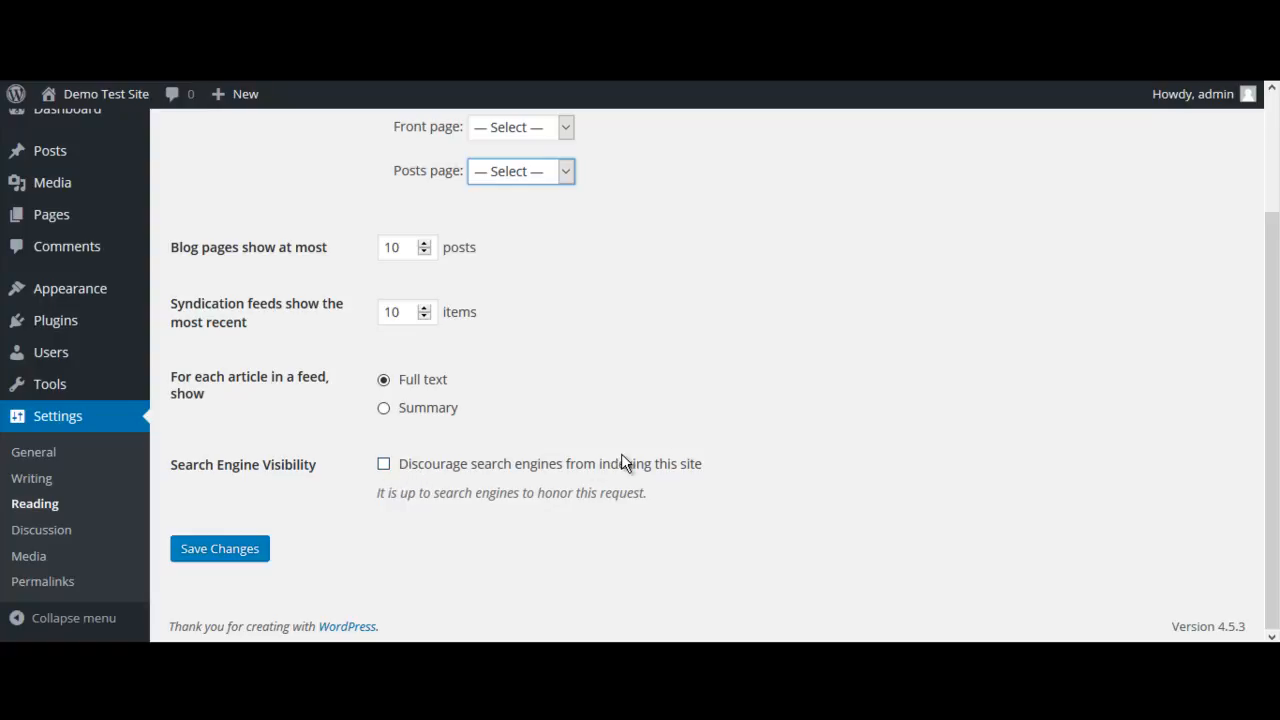
pyautogui.scroll(2, 765, 380)
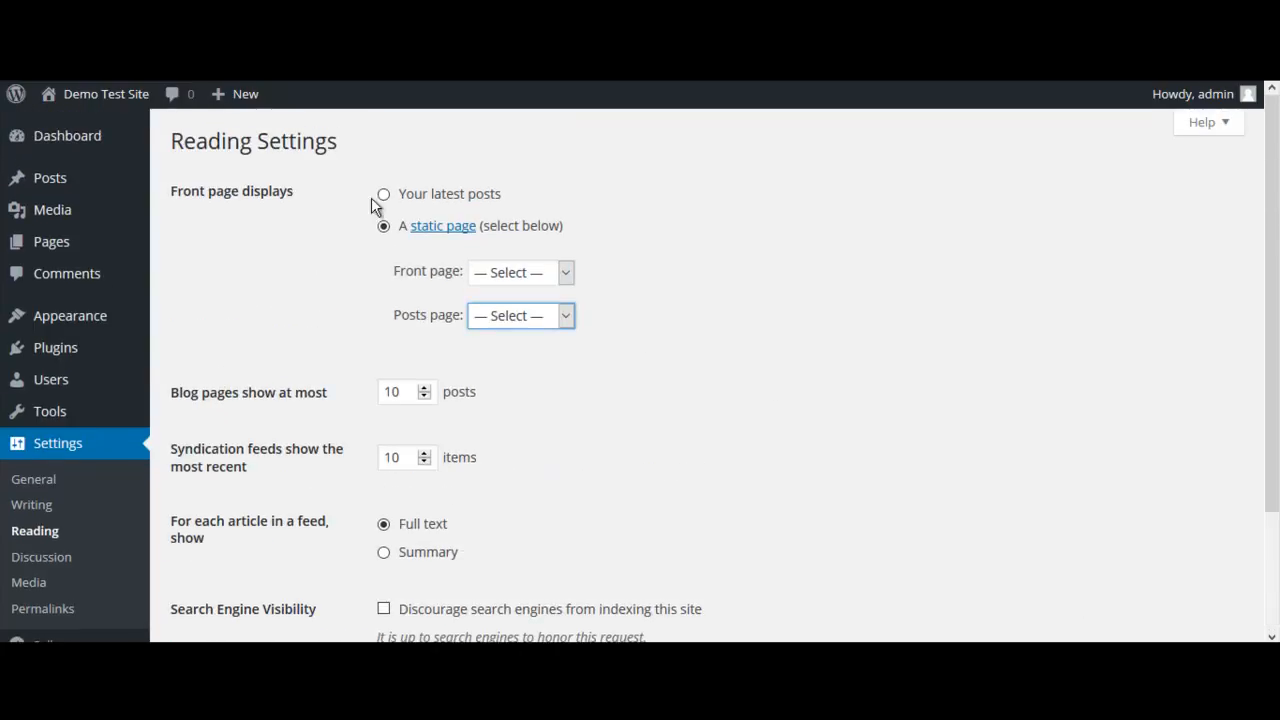
pyautogui.click(460, 198)
pyautogui.scroll(-3, 715, 337)
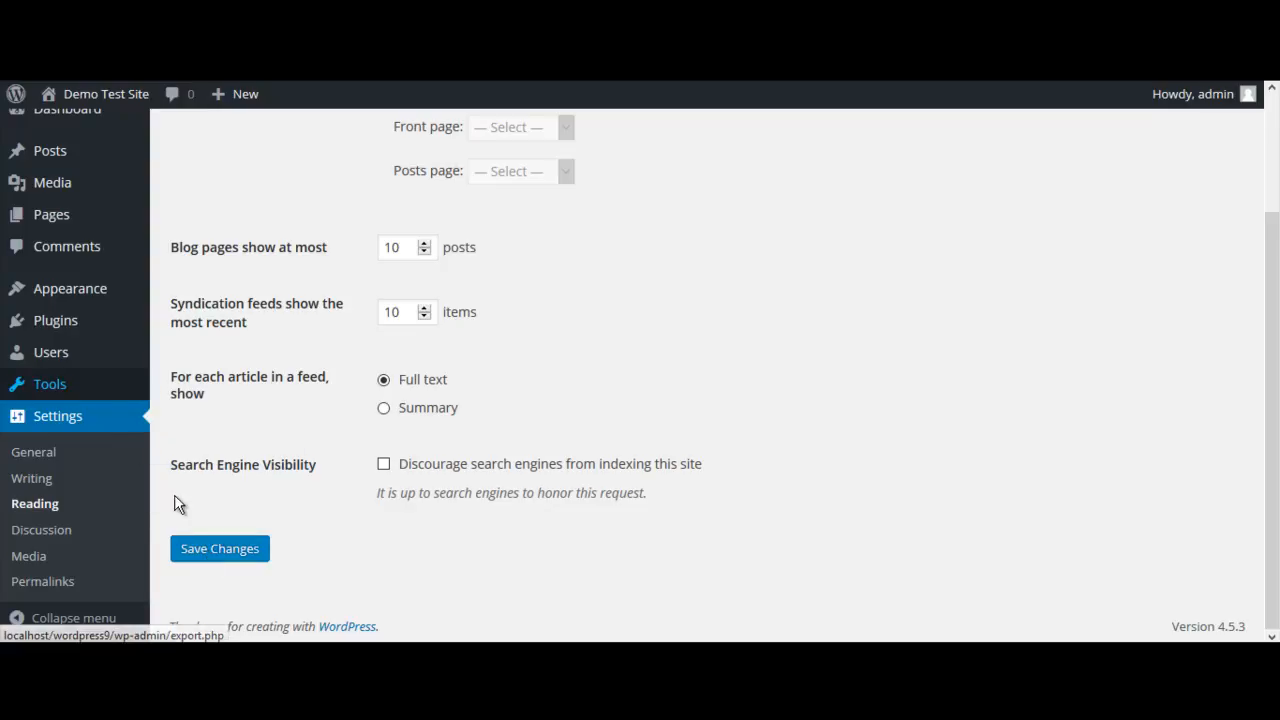
# Open the writing settings and examine the default post category choices, the post via email fields and the update services
pyautogui.click(24, 481)
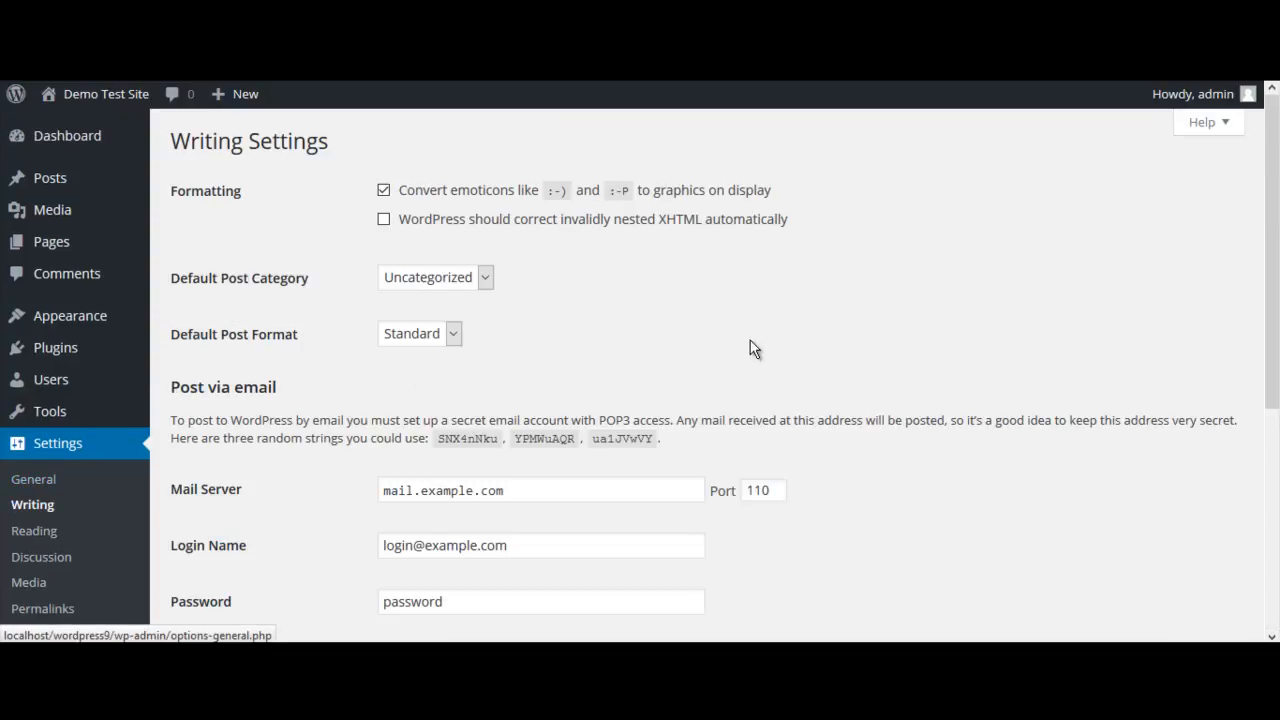
pyautogui.scroll(-3, 784, 360)
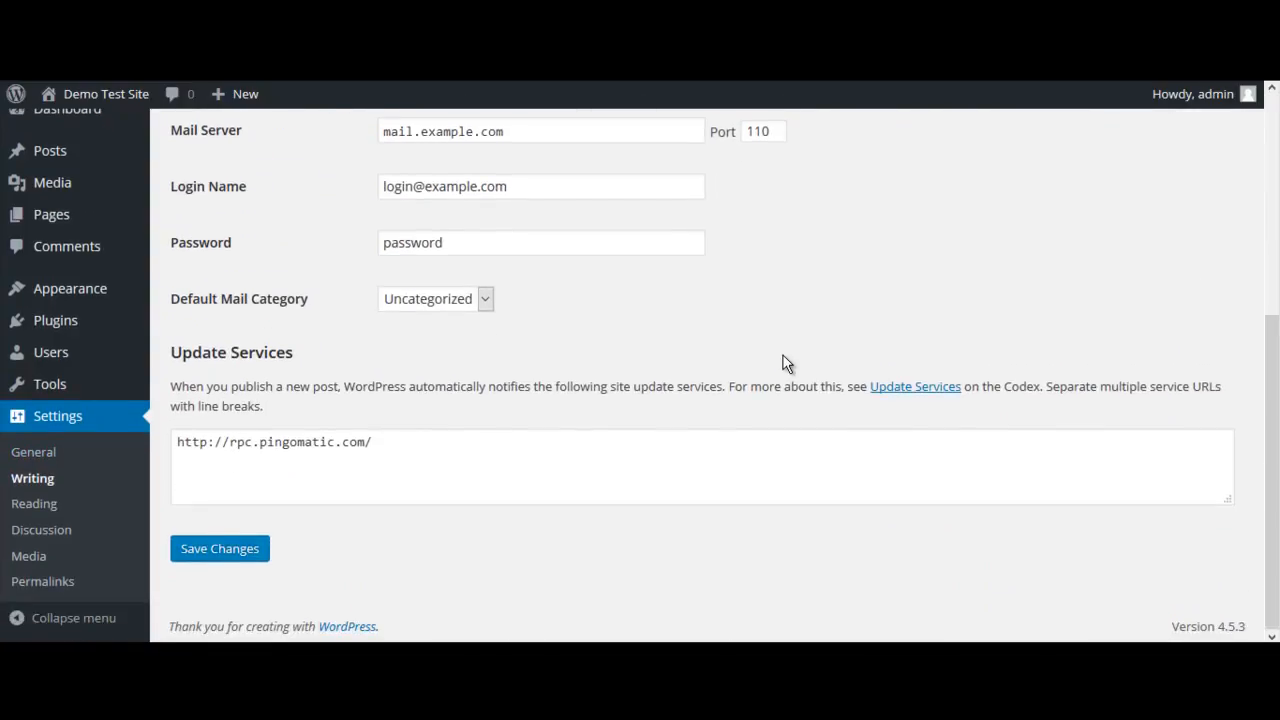
pyautogui.scroll(1, 786, 362)
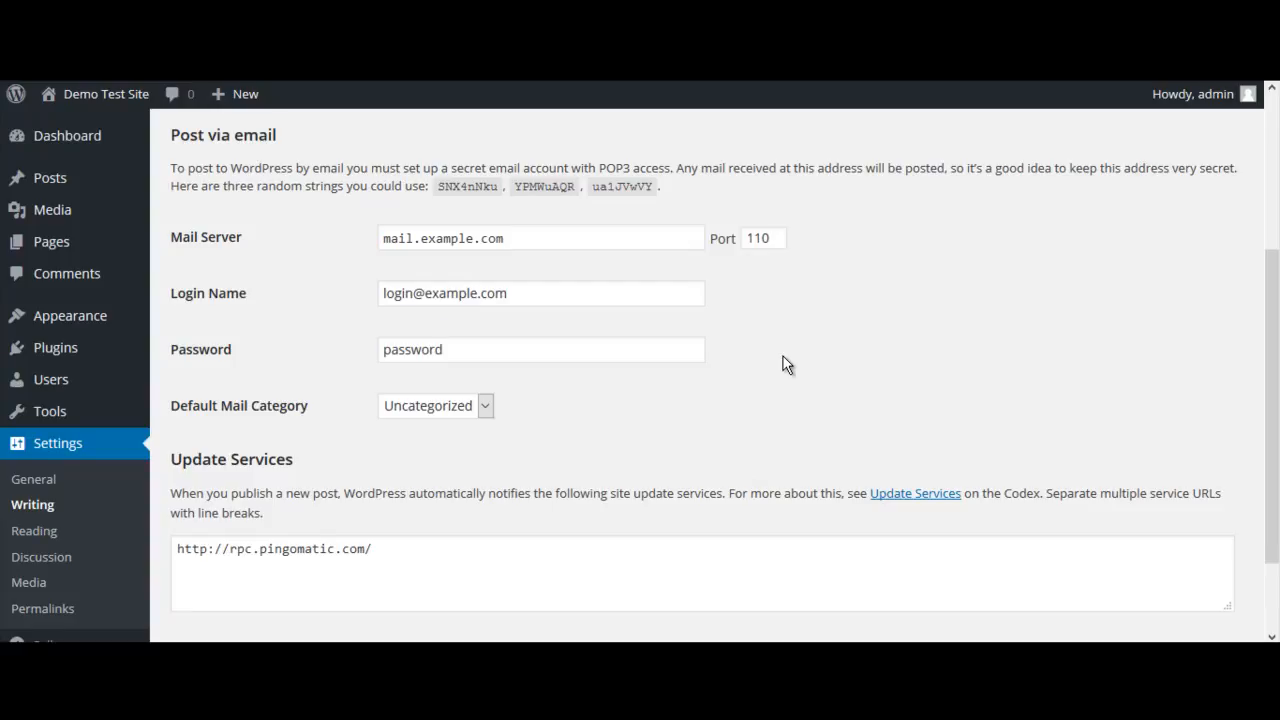
pyautogui.scroll(-1, 785, 363)
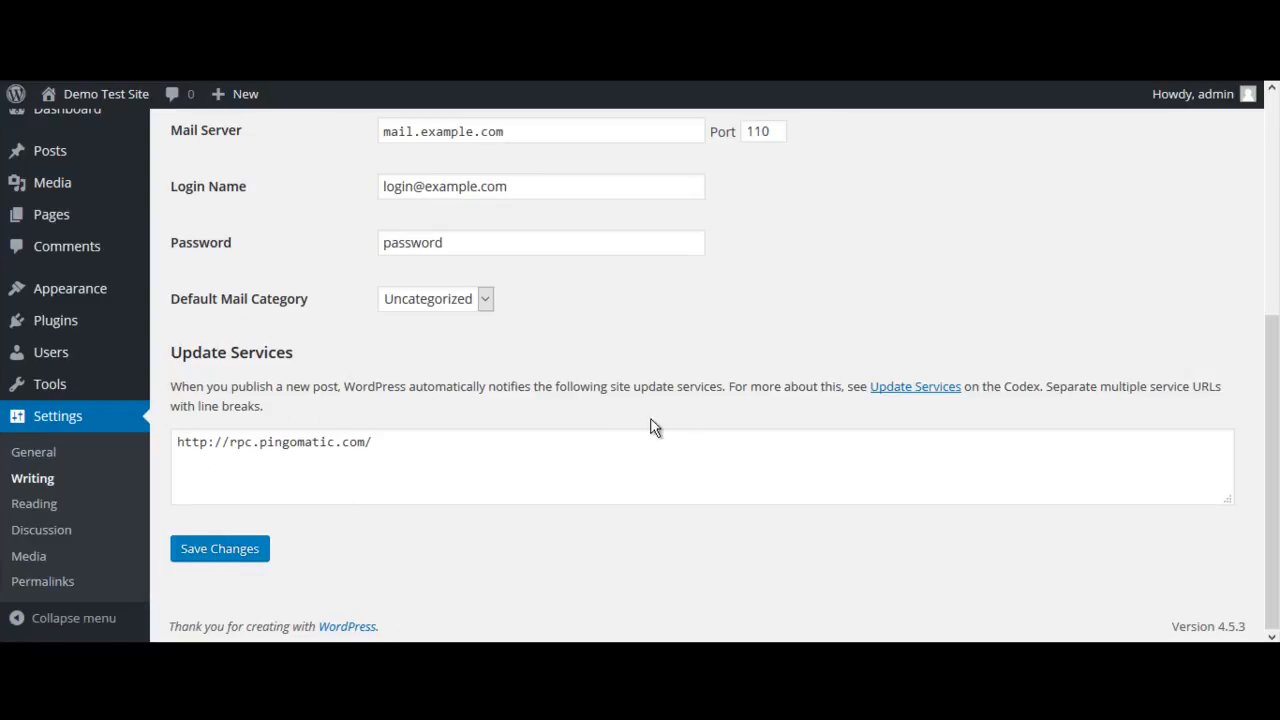
pyautogui.scroll(4, 650, 427)
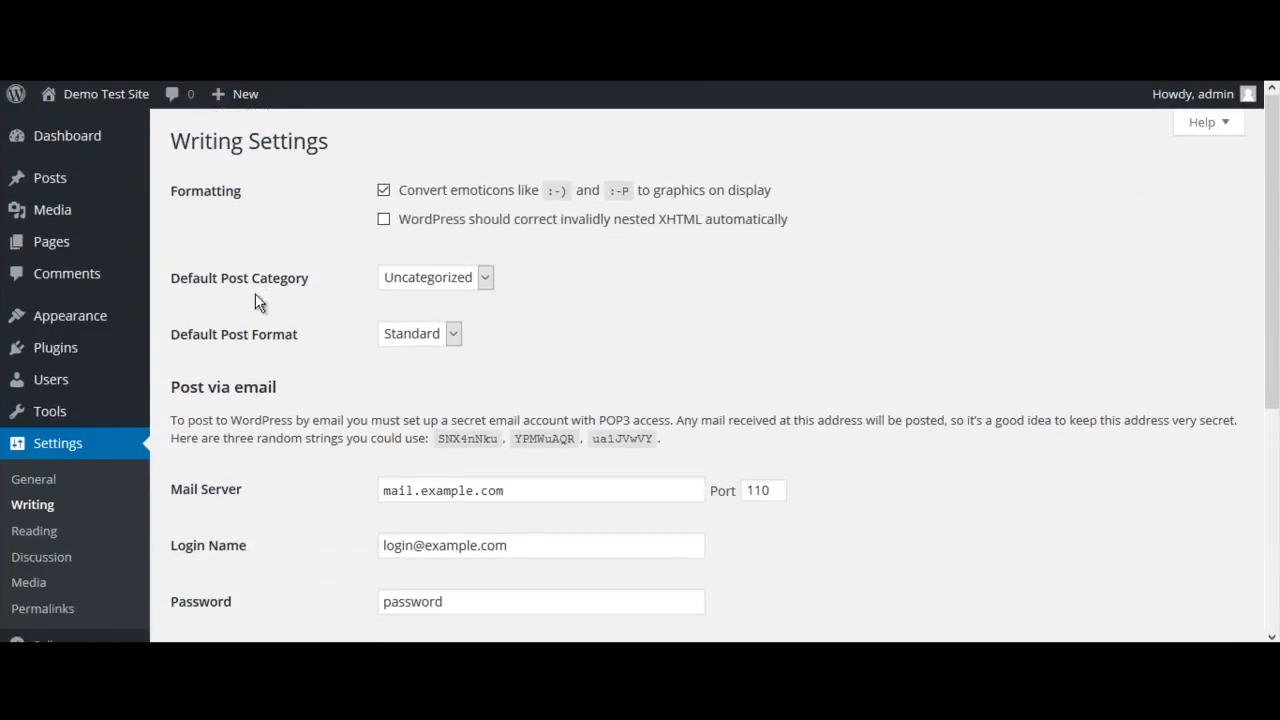
pyautogui.click(485, 277)
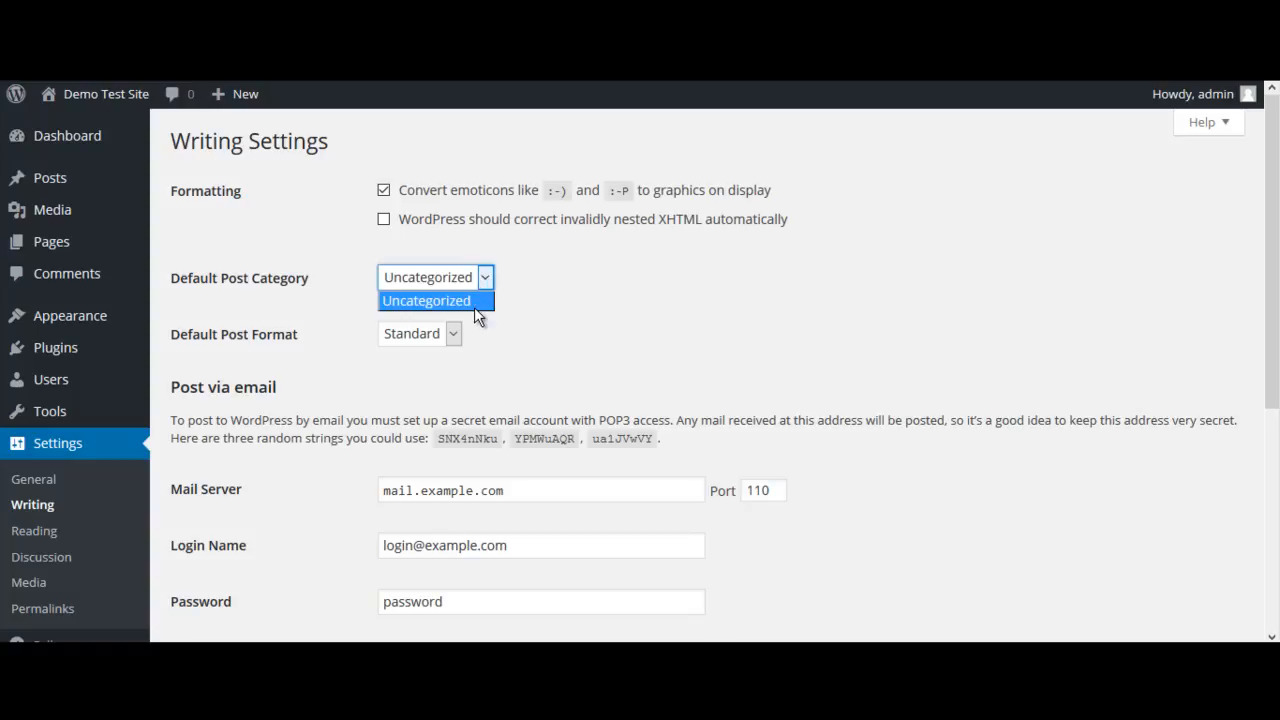
pyautogui.click(482, 280)
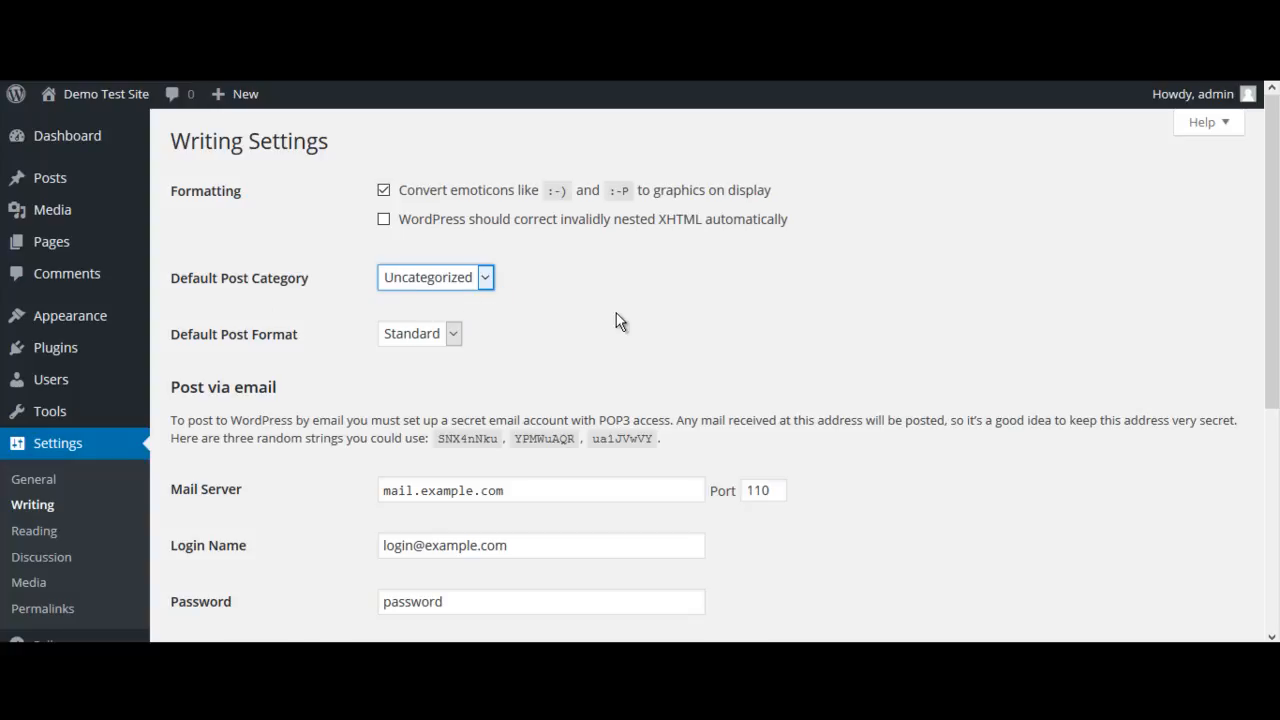
pyautogui.scroll(-2, 616, 318)
pyautogui.scroll(2, 877, 286)
pyautogui.scroll(-4, 869, 290)
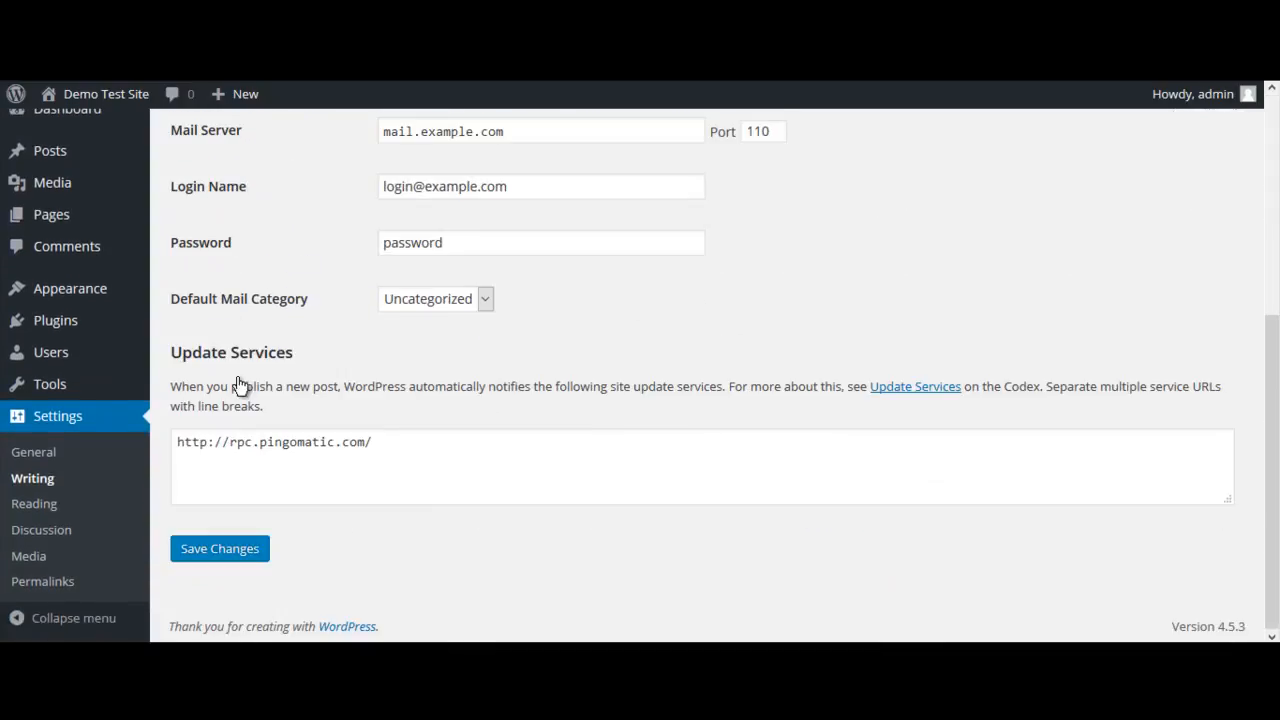